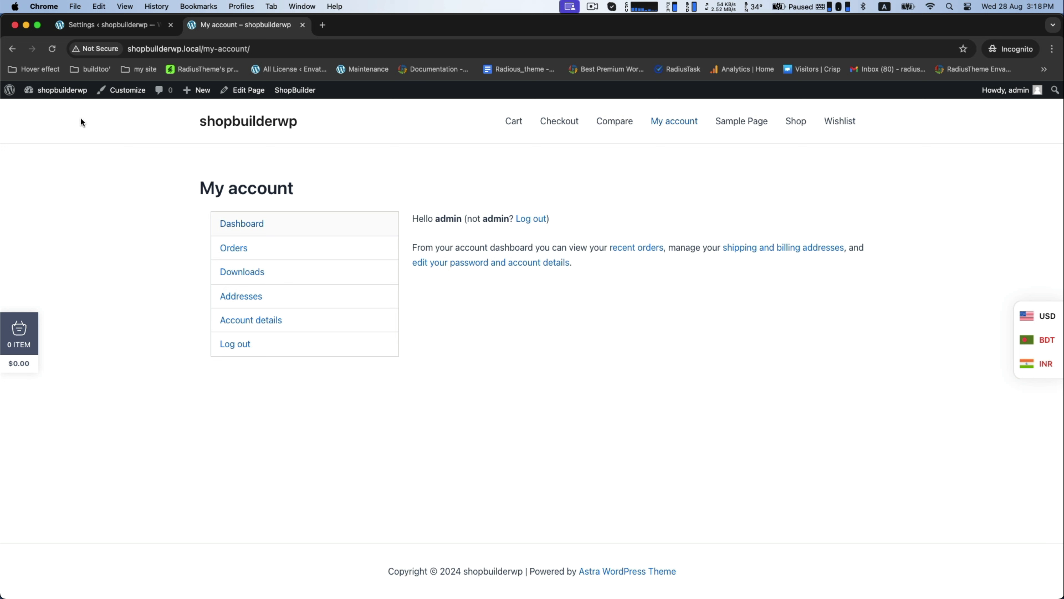
- Reload the My account page, and review the endpoints list in the Customize My Account module settings
{"action": "left_click", "coordinate": [50, 53]}
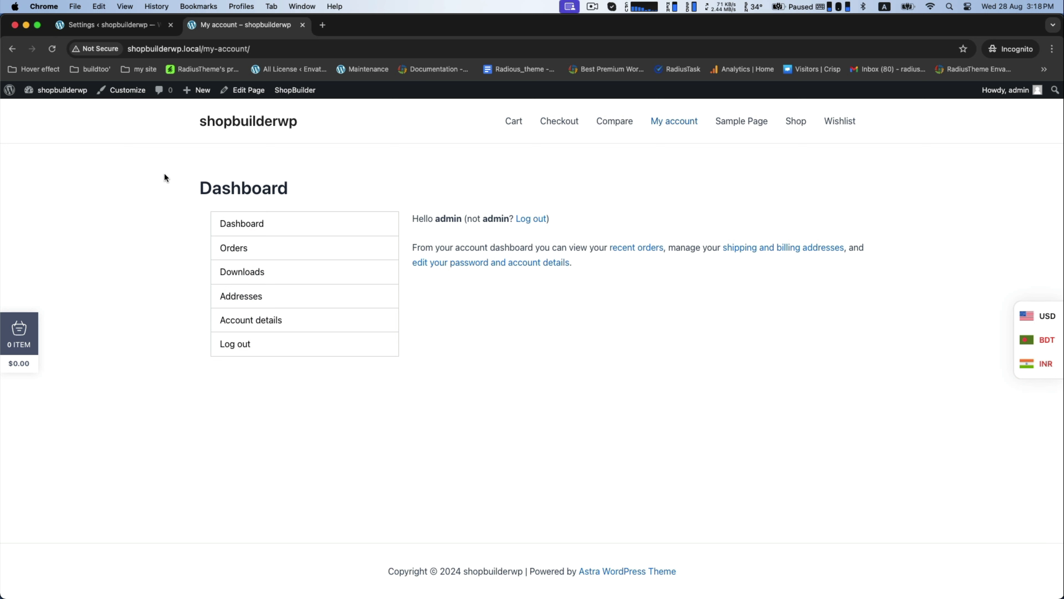
{"action": "left_click", "coordinate": [109, 26]}
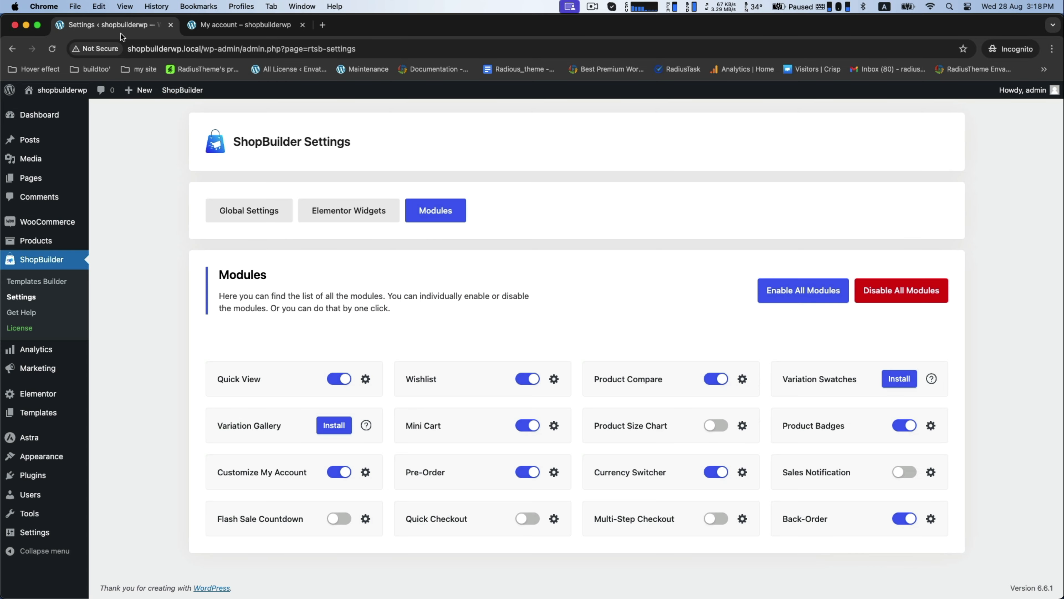
{"action": "left_click", "coordinate": [365, 472]}
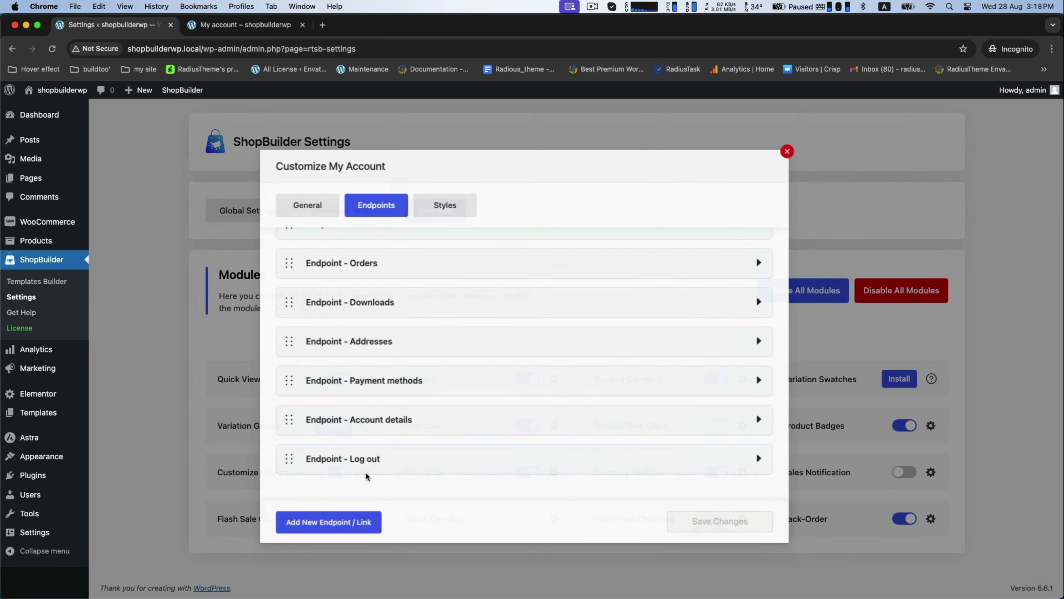
{"action": "scroll", "coordinate": [390, 382], "scroll_direction": "up", "scroll_amount": 4}
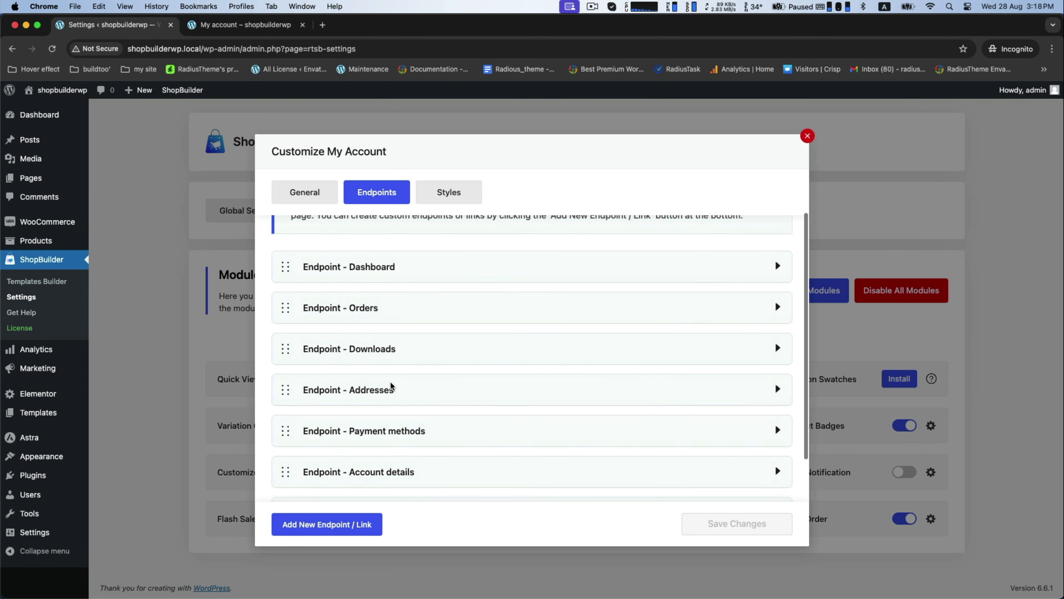
{"action": "scroll", "coordinate": [390, 381], "scroll_direction": "down", "scroll_amount": 3}
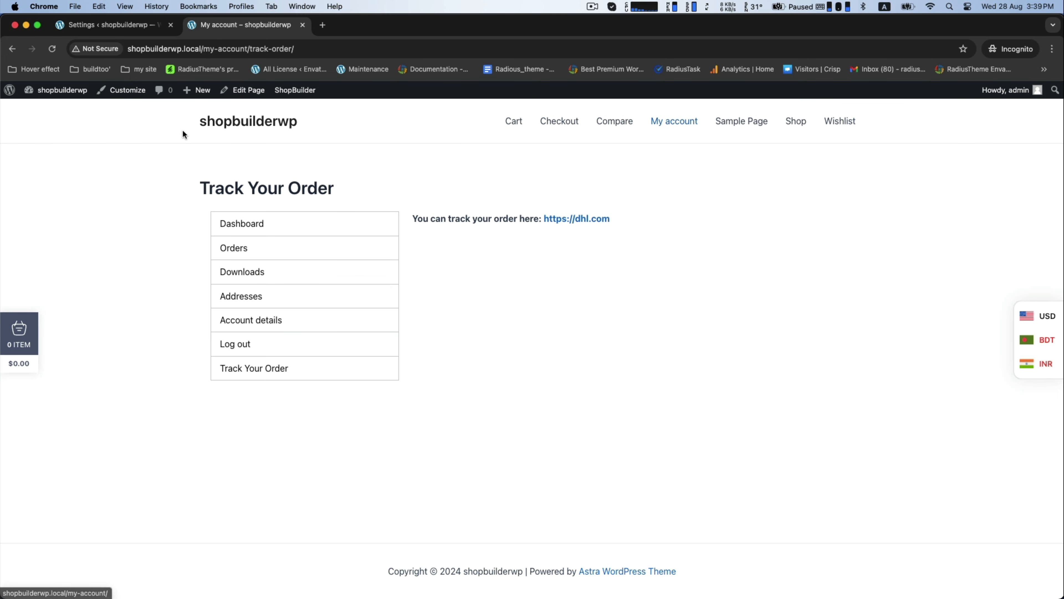
- In the Customize My Account module settings, turn off Show in Navigation Menu for the Downloads endpoint
{"action": "left_click", "coordinate": [108, 26]}
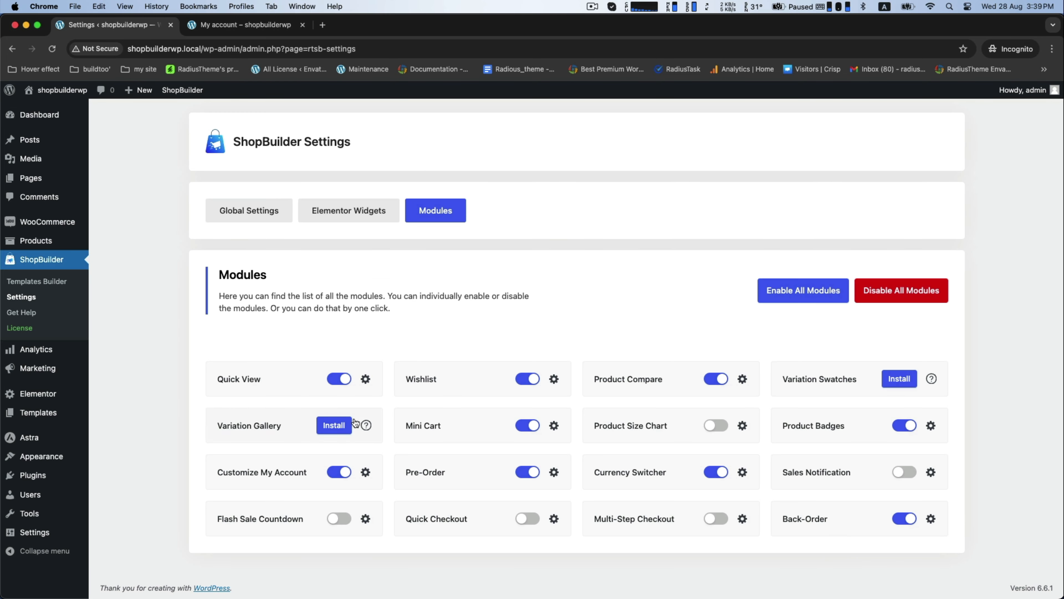
{"action": "left_click", "coordinate": [365, 471]}
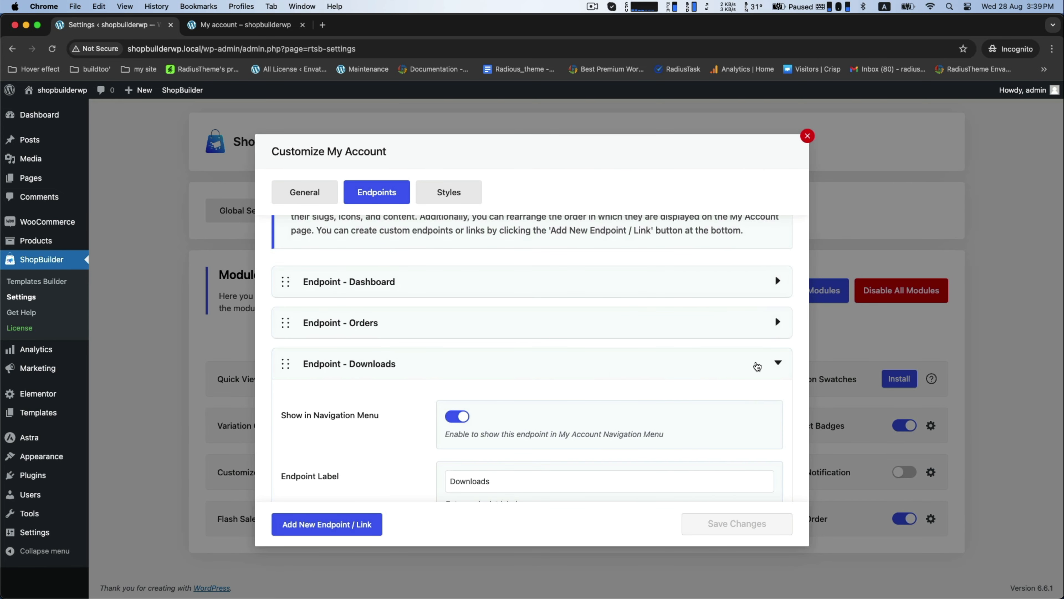
{"action": "left_click", "coordinate": [758, 365]}
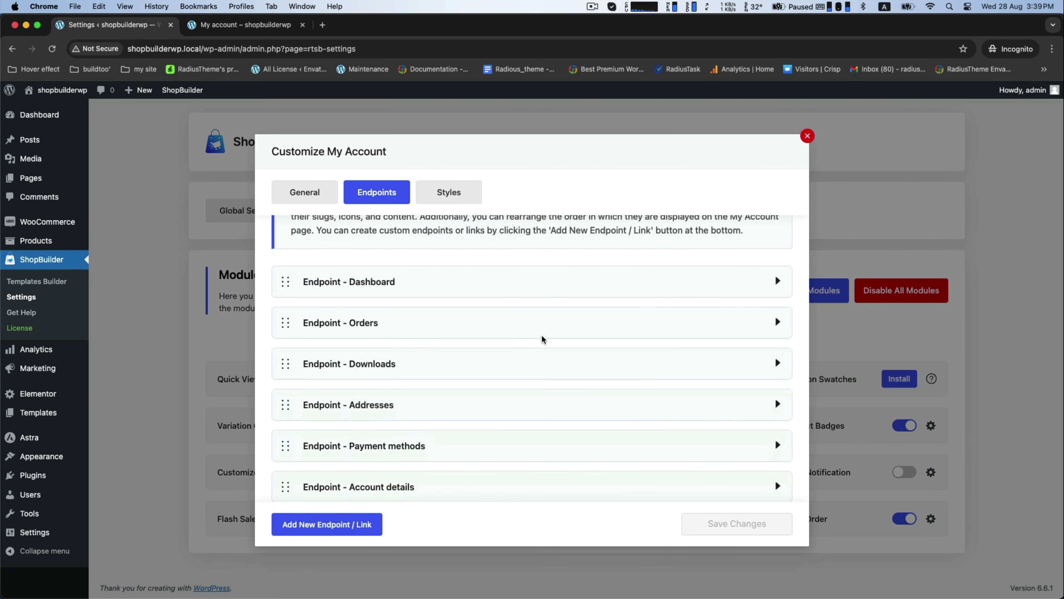
{"action": "scroll", "coordinate": [542, 339], "scroll_direction": "down", "scroll_amount": 2}
{"action": "scroll", "coordinate": [542, 338], "scroll_direction": "up", "scroll_amount": 4}
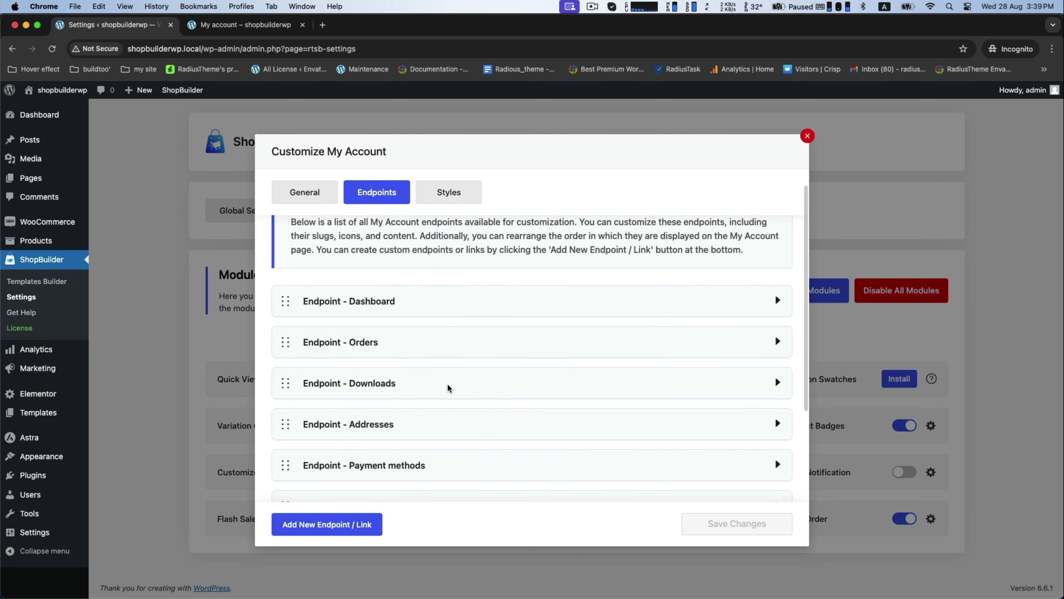
{"action": "left_click", "coordinate": [776, 383]}
{"action": "scroll", "coordinate": [461, 420], "scroll_direction": "down", "scroll_amount": 2}
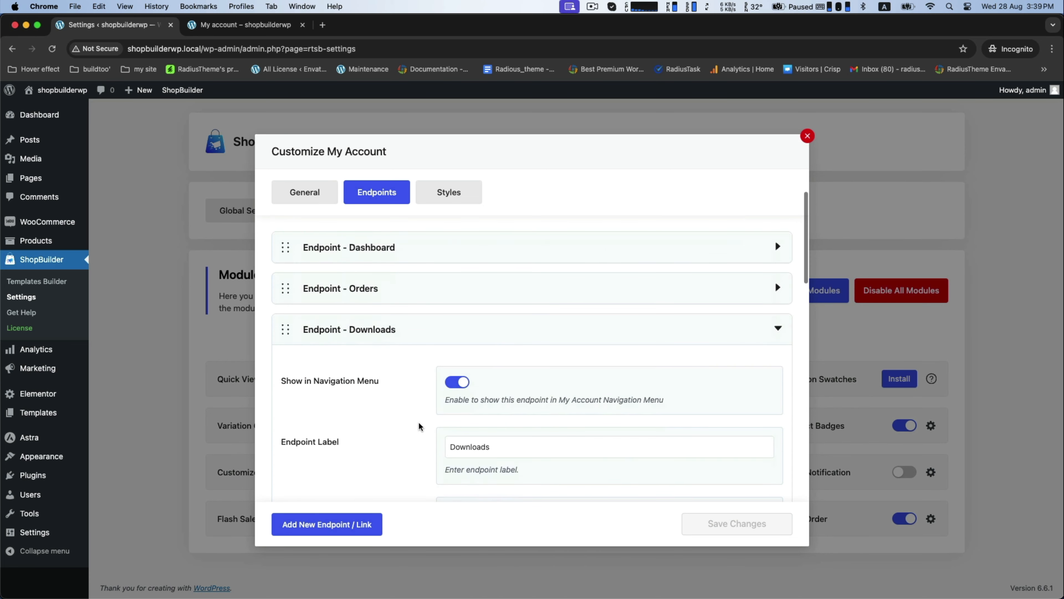
{"action": "left_click_drag", "start_coordinate": [279, 380], "coordinate": [395, 385]}
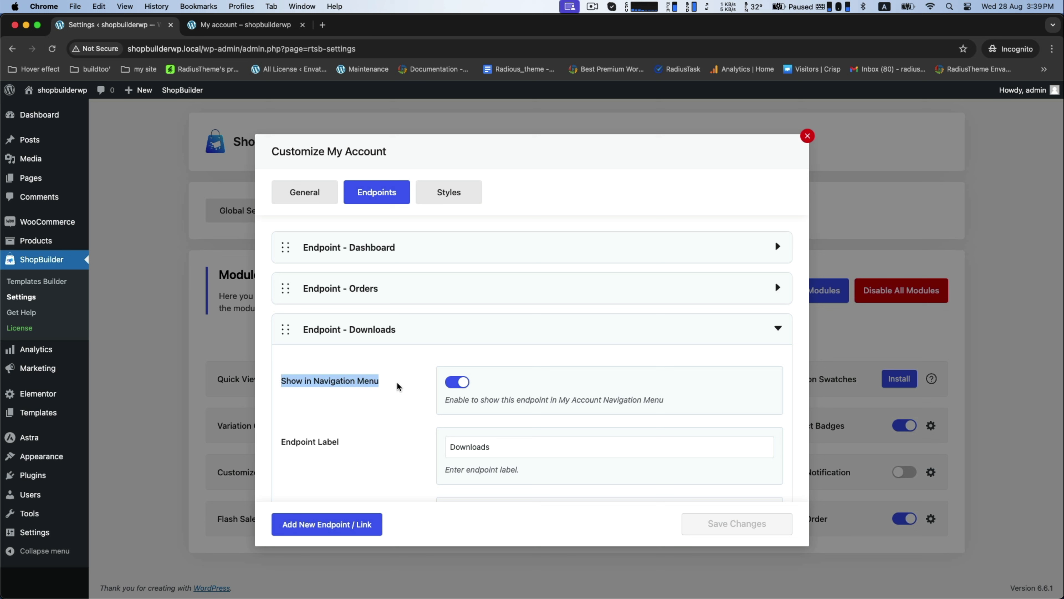
{"action": "left_click", "coordinate": [398, 386]}
{"action": "left_click", "coordinate": [459, 382]}
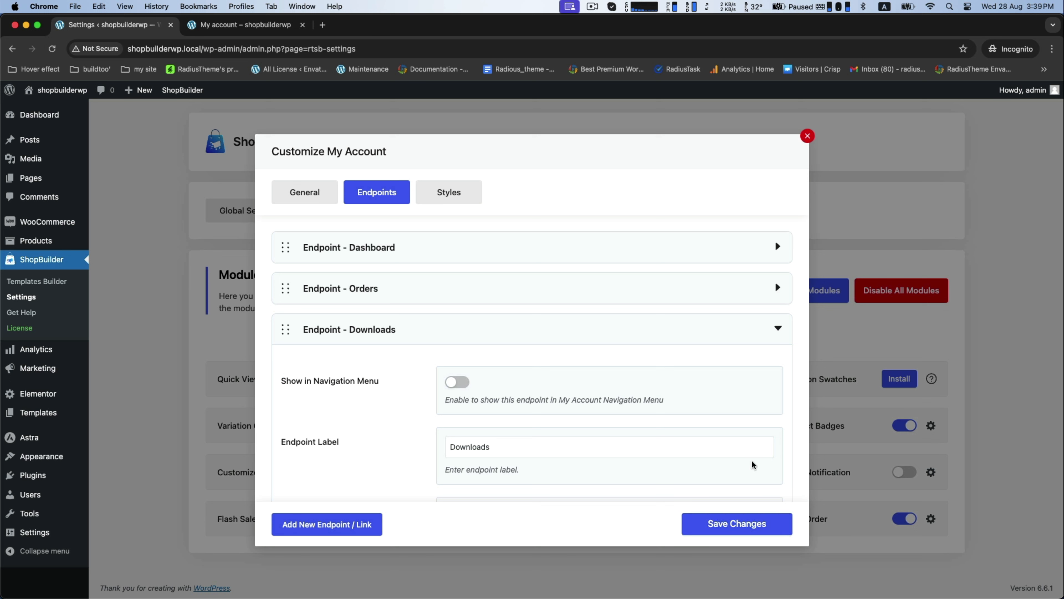
{"action": "left_click", "coordinate": [778, 328]}
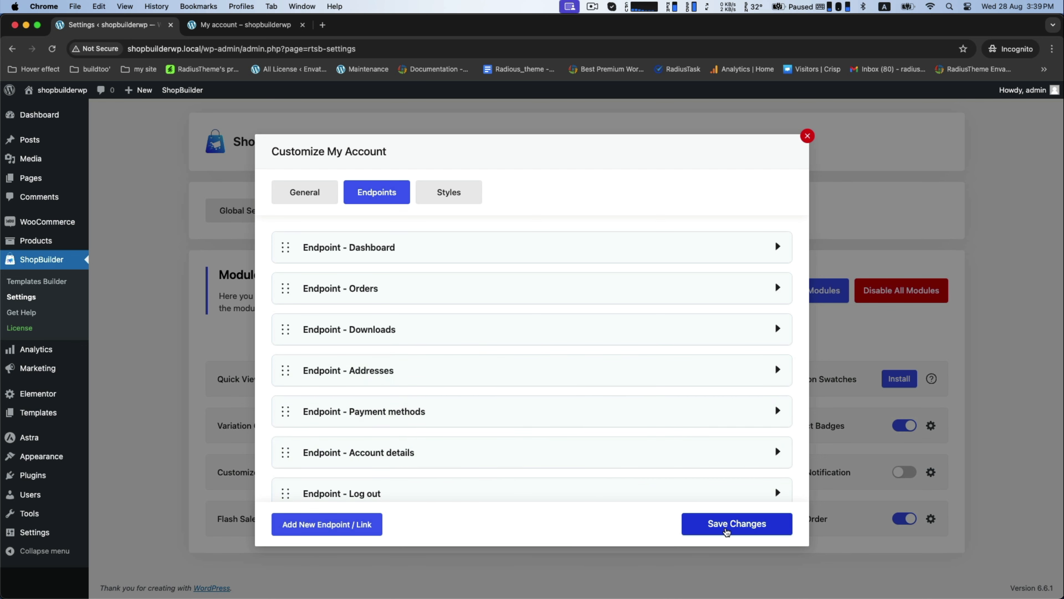
- Save the endpoint changes and reload the My account page to check its navigation menu
{"action": "left_click", "coordinate": [726, 531]}
{"action": "left_click", "coordinate": [251, 25]}
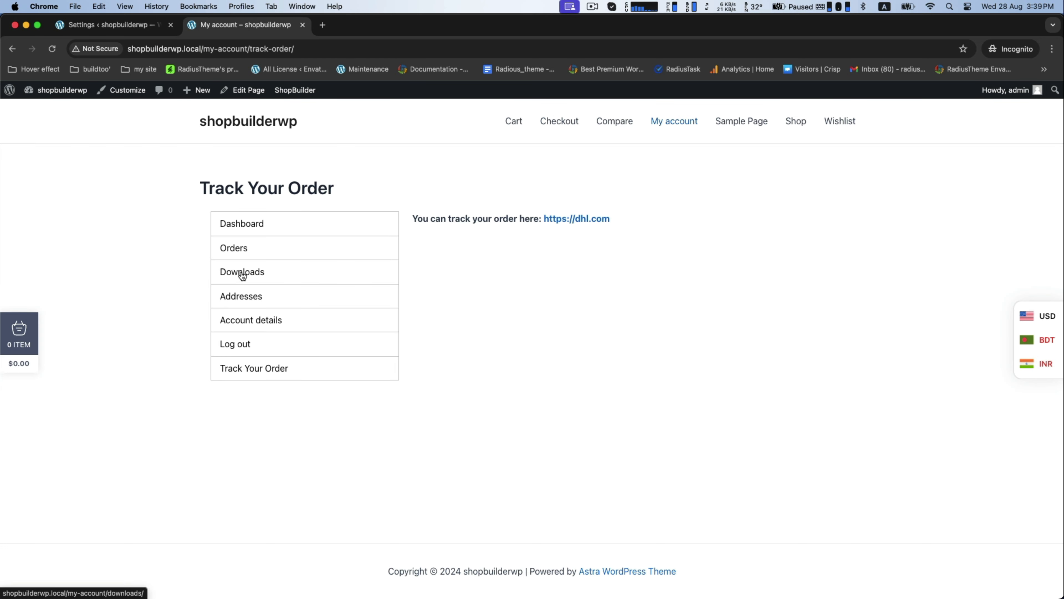
{"action": "left_click", "coordinate": [52, 48]}
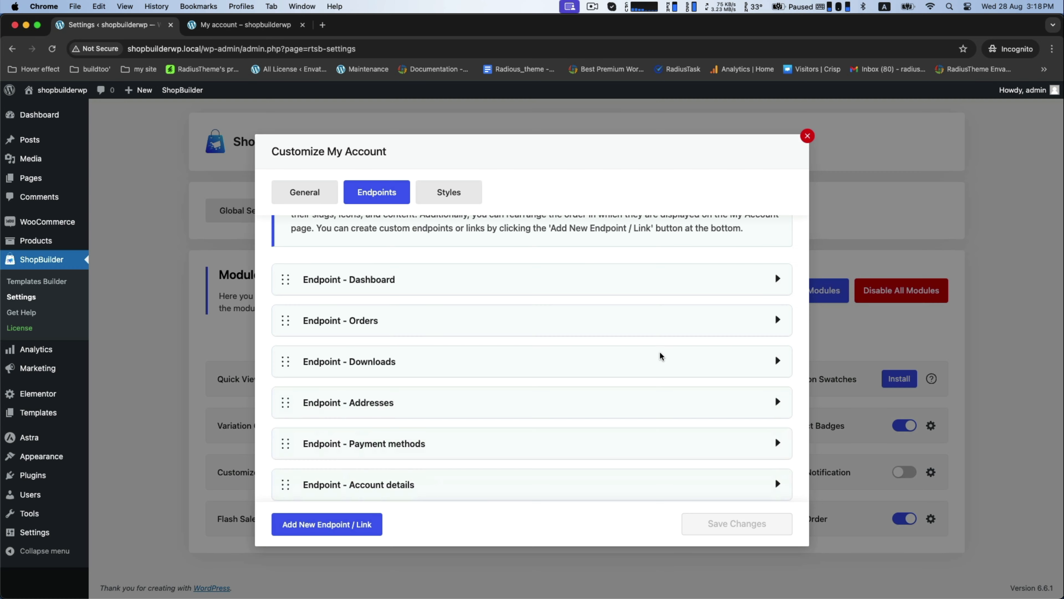
- Add a new custom endpoint to the My Account endpoints list and view its fields
{"action": "scroll", "coordinate": [371, 475], "scroll_direction": "down", "scroll_amount": 2}
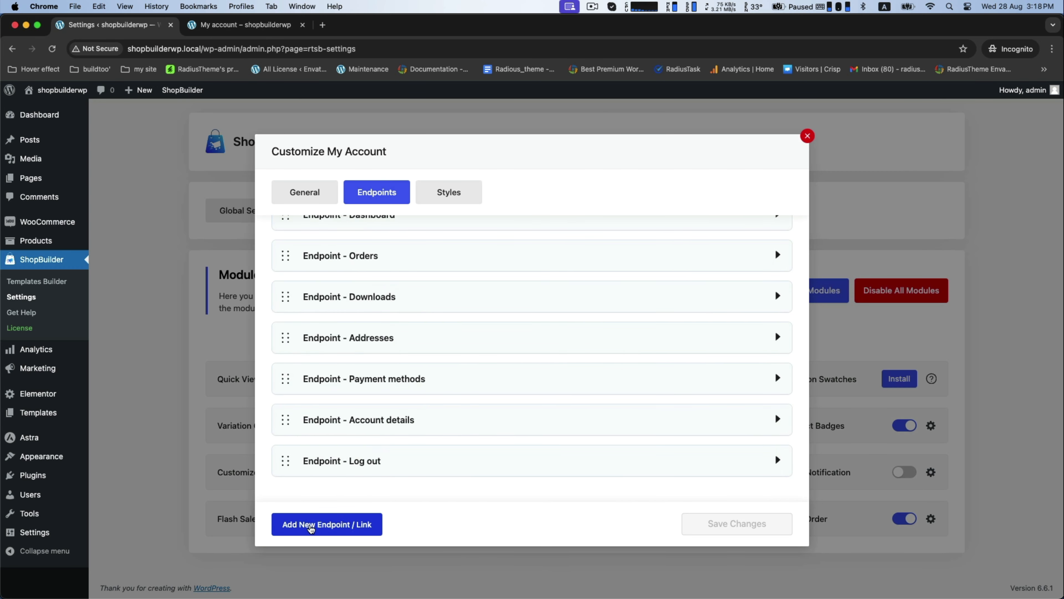
{"action": "left_click", "coordinate": [321, 524]}
{"action": "scroll", "coordinate": [525, 319], "scroll_direction": "down", "scroll_amount": 2}
{"action": "scroll", "coordinate": [525, 327], "scroll_direction": "up", "scroll_amount": 1}
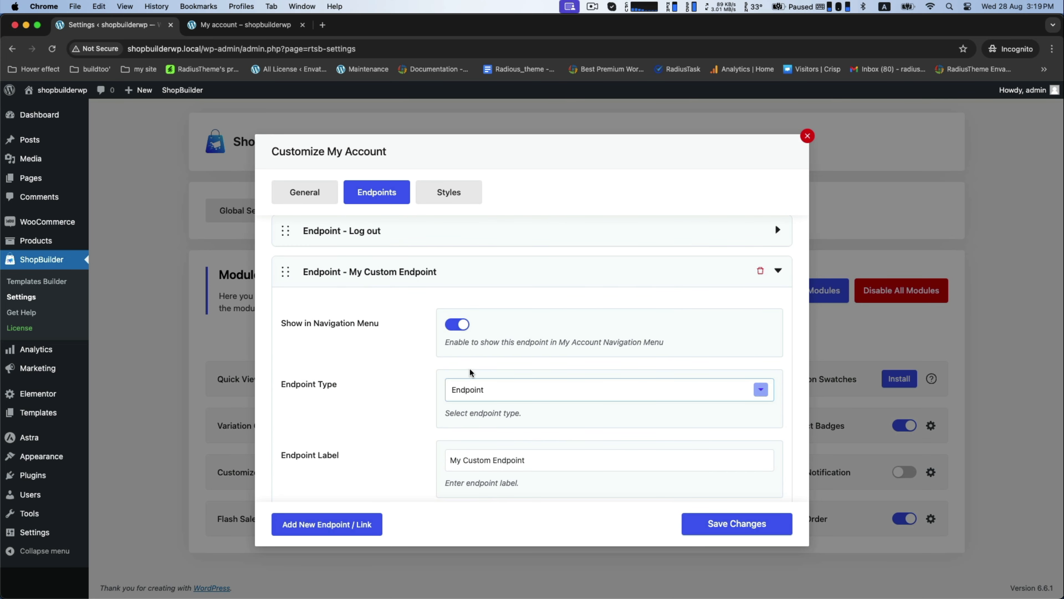
{"action": "scroll", "coordinate": [469, 368], "scroll_direction": "down", "scroll_amount": 2}
{"action": "scroll", "coordinate": [483, 392], "scroll_direction": "down", "scroll_amount": 1}
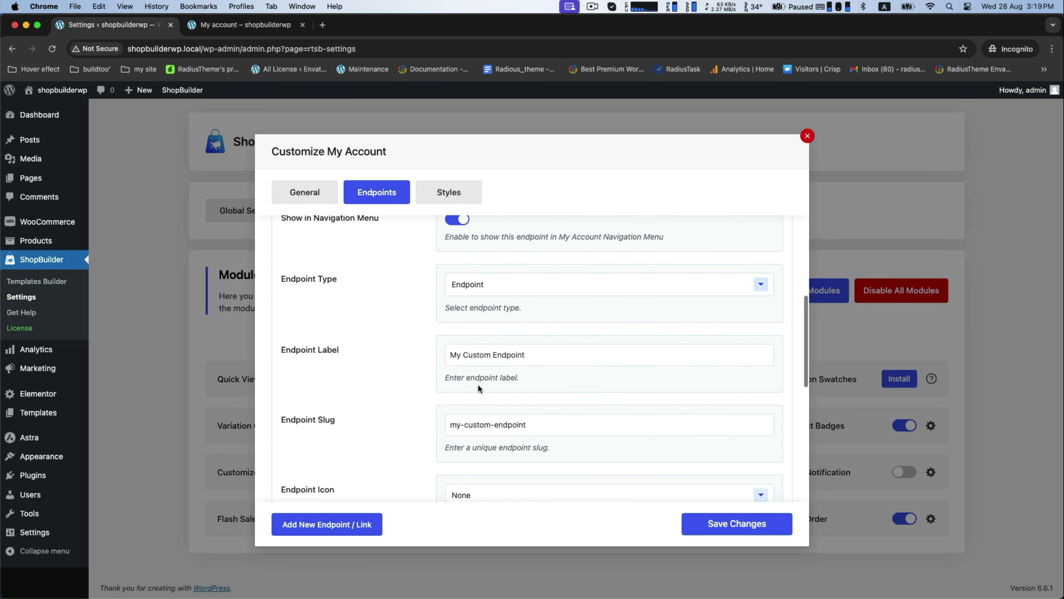
- Set the new endpoint's label to "Track Your Order" and its slug to "track-order"
{"action": "triple_click", "coordinate": [485, 355]}
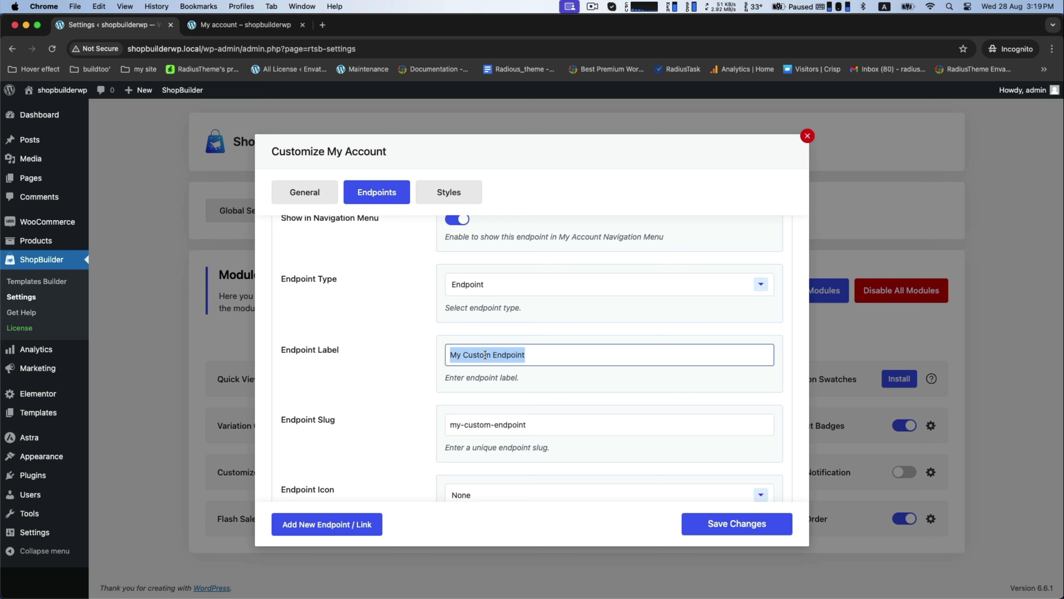
{"action": "type", "text": "Track Your Order"}
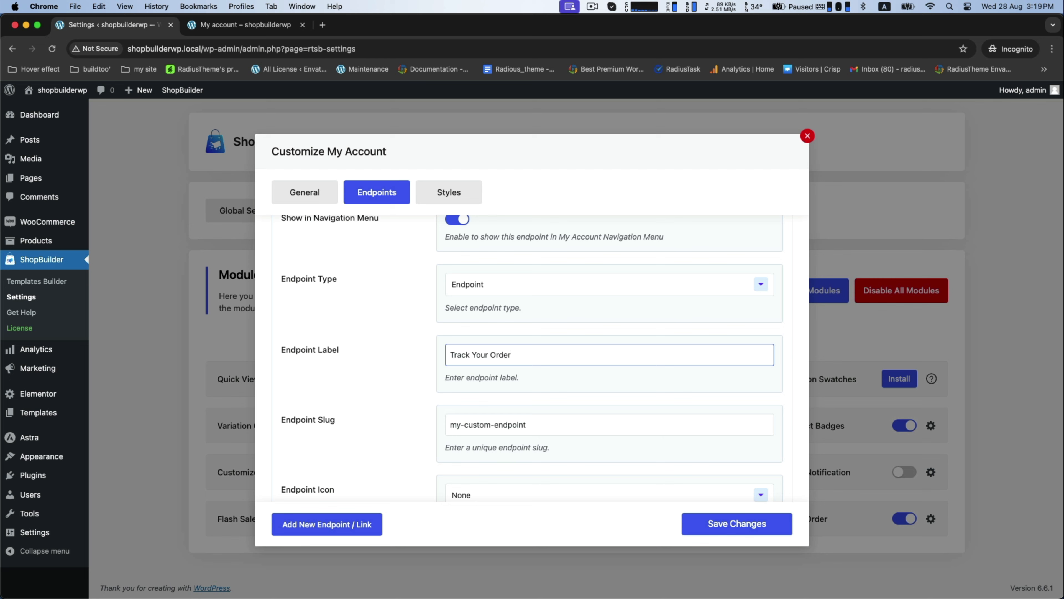
{"action": "scroll", "coordinate": [501, 414], "scroll_direction": "down", "scroll_amount": 1}
{"action": "triple_click", "coordinate": [459, 396]}
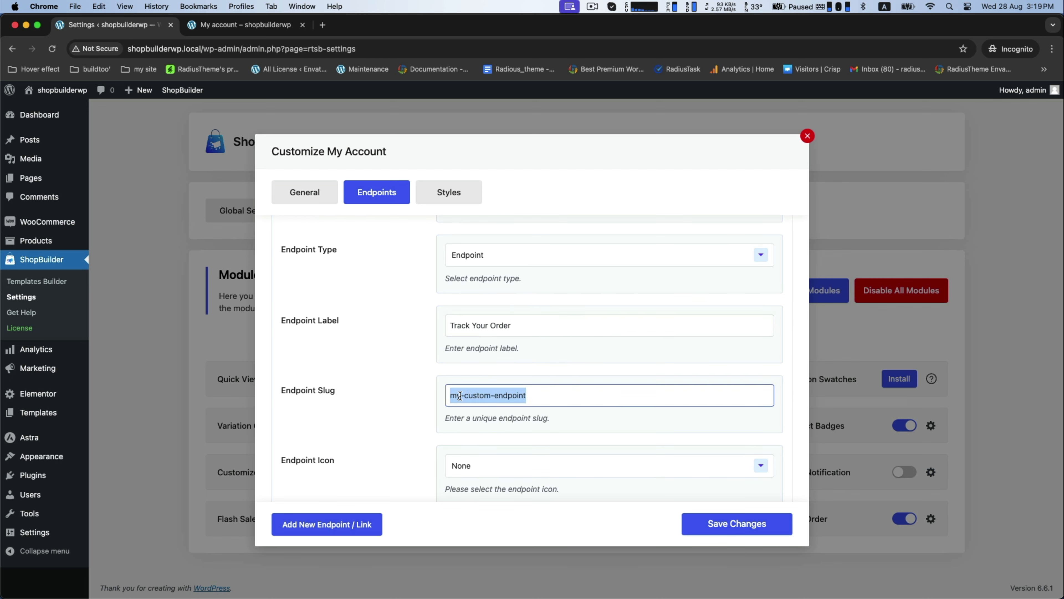
{"action": "type", "text": "track-order"}
- Cancel the Skype helper installation request and save the new endpoint
{"action": "scroll", "coordinate": [452, 422], "scroll_direction": "down", "scroll_amount": 6}
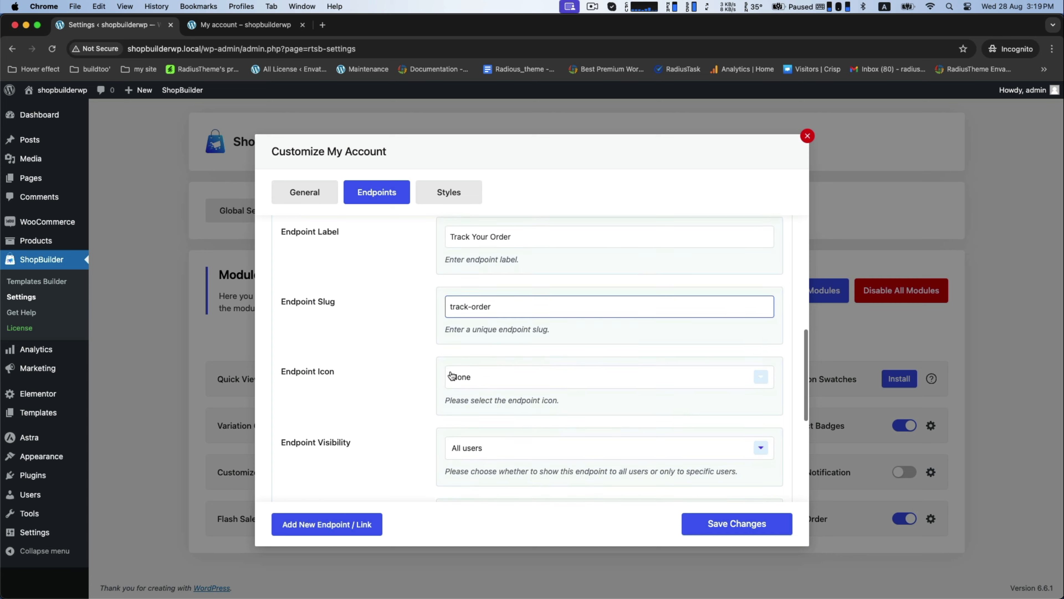
{"action": "scroll", "coordinate": [473, 436], "scroll_direction": "down", "scroll_amount": 3}
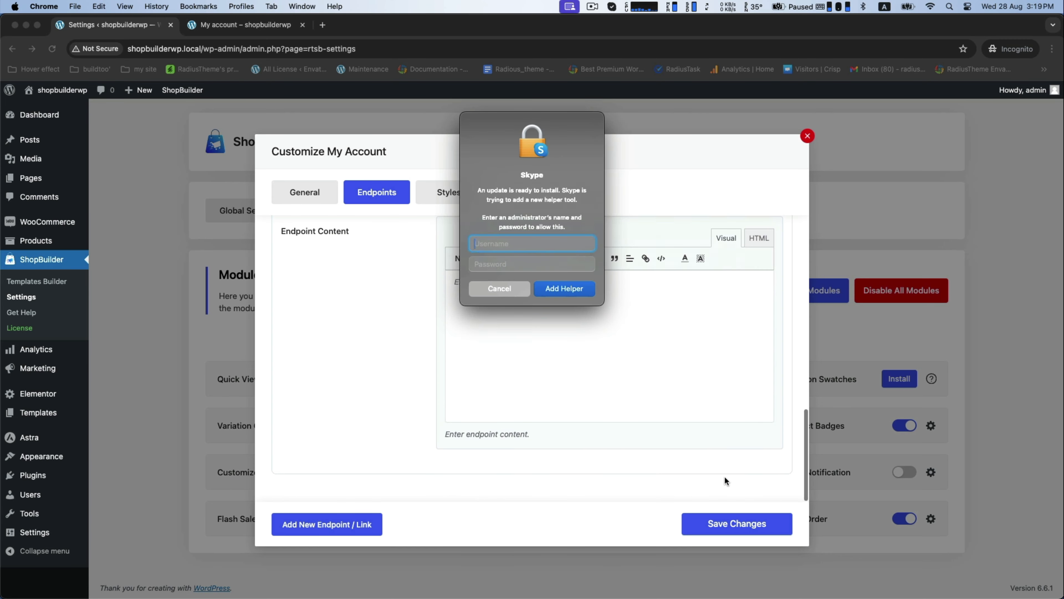
{"action": "left_click", "coordinate": [519, 284]}
{"action": "left_click", "coordinate": [696, 521]}
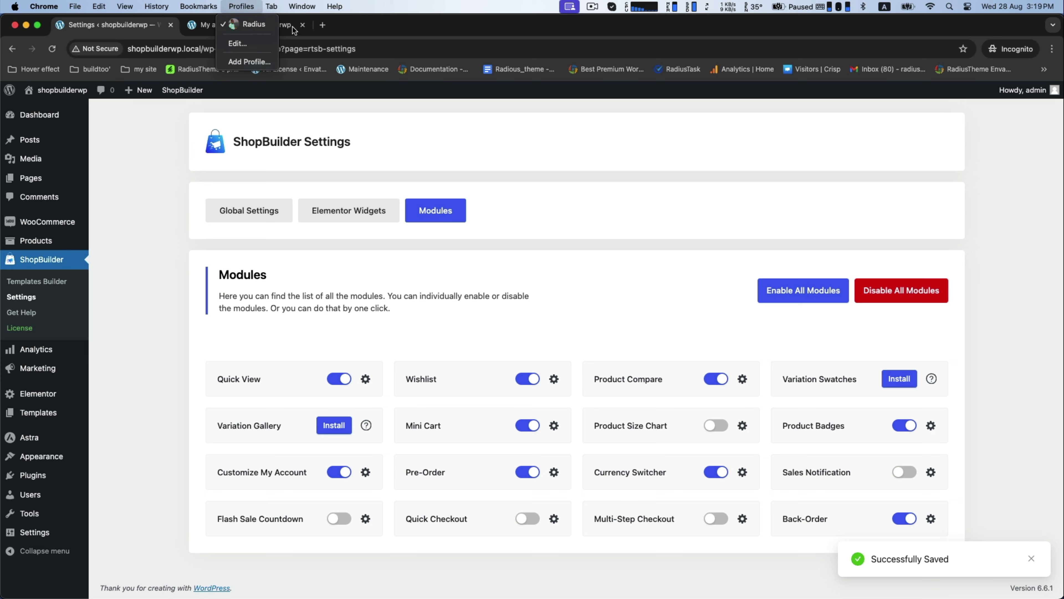
- Reload the My account page and open its Track Your Order entry
{"action": "left_click", "coordinate": [249, 25]}
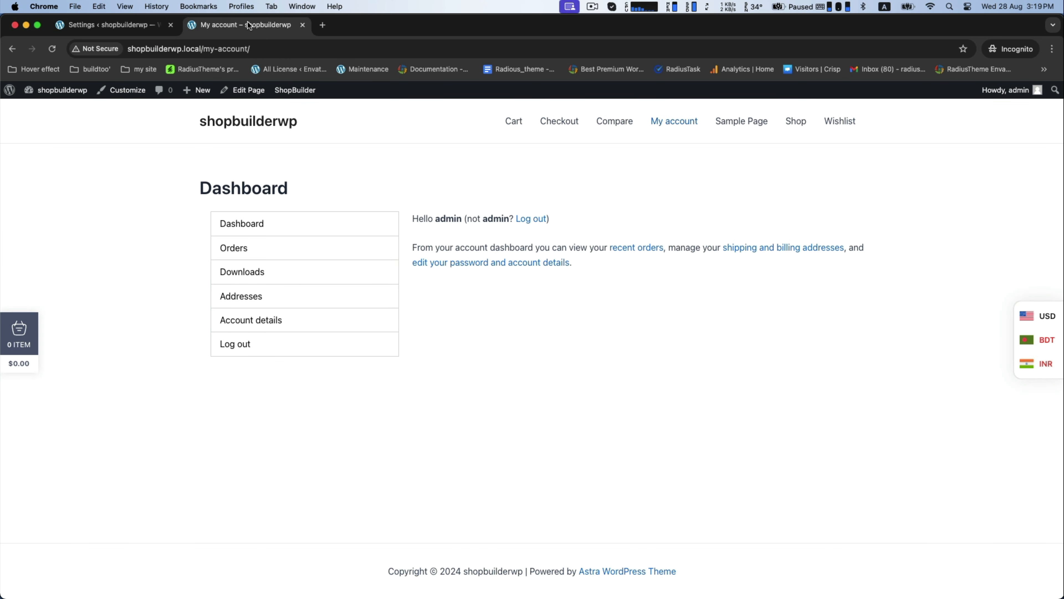
{"action": "left_click", "coordinate": [50, 53]}
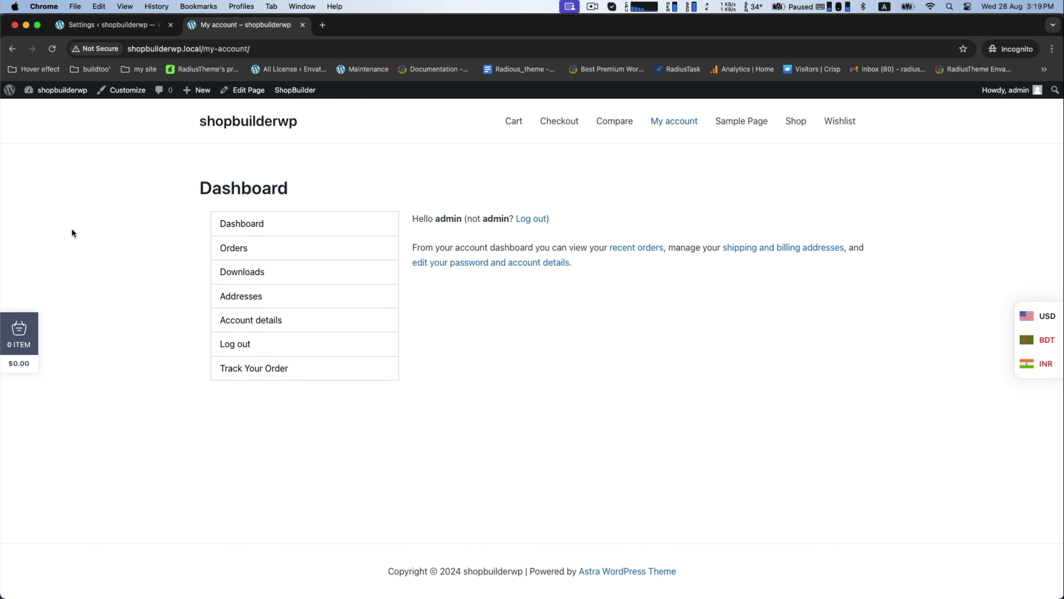
{"action": "left_click", "coordinate": [248, 372]}
{"action": "left_click", "coordinate": [94, 23]}
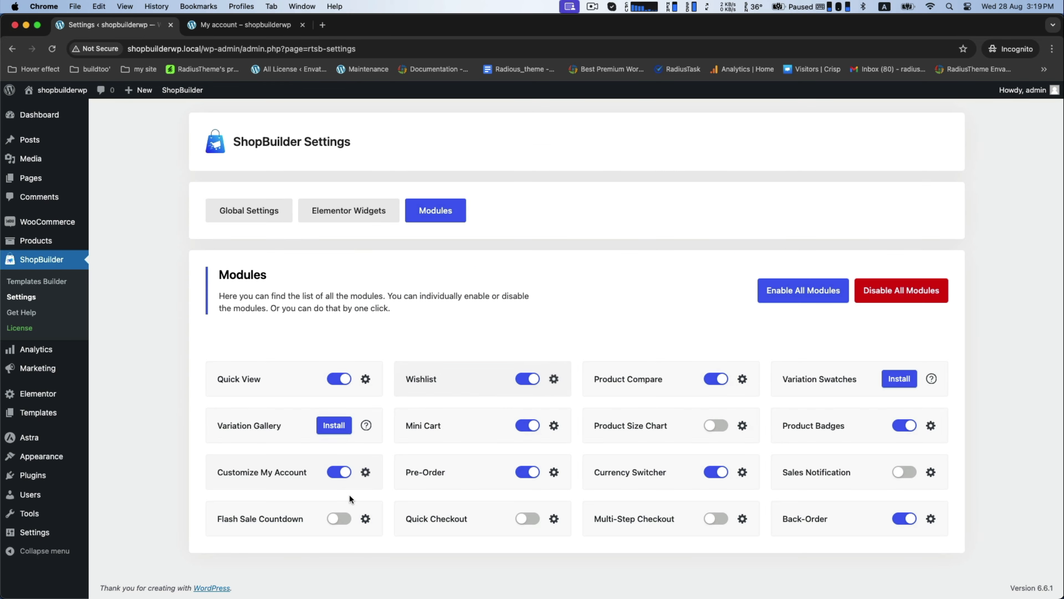
{"action": "left_click", "coordinate": [365, 471]}
{"action": "scroll", "coordinate": [378, 342], "scroll_direction": "up", "scroll_amount": 3}
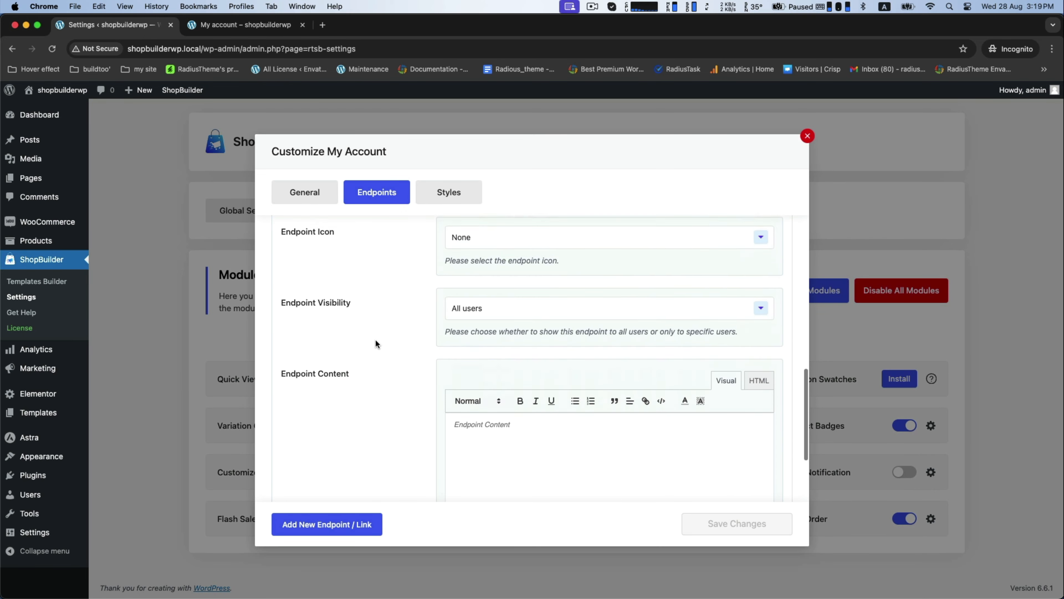
{"action": "scroll", "coordinate": [376, 341], "scroll_direction": "down", "scroll_amount": 2}
{"action": "scroll", "coordinate": [510, 334], "scroll_direction": "up", "scroll_amount": 5}
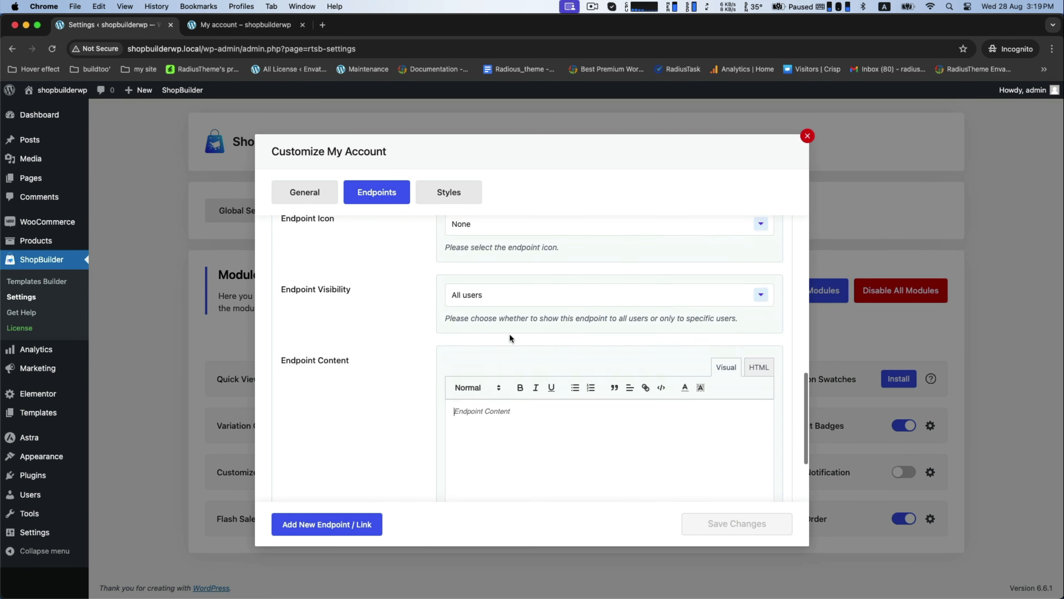
{"action": "scroll", "coordinate": [509, 335], "scroll_direction": "down", "scroll_amount": 4}
{"action": "scroll", "coordinate": [511, 373], "scroll_direction": "down", "scroll_amount": 1}
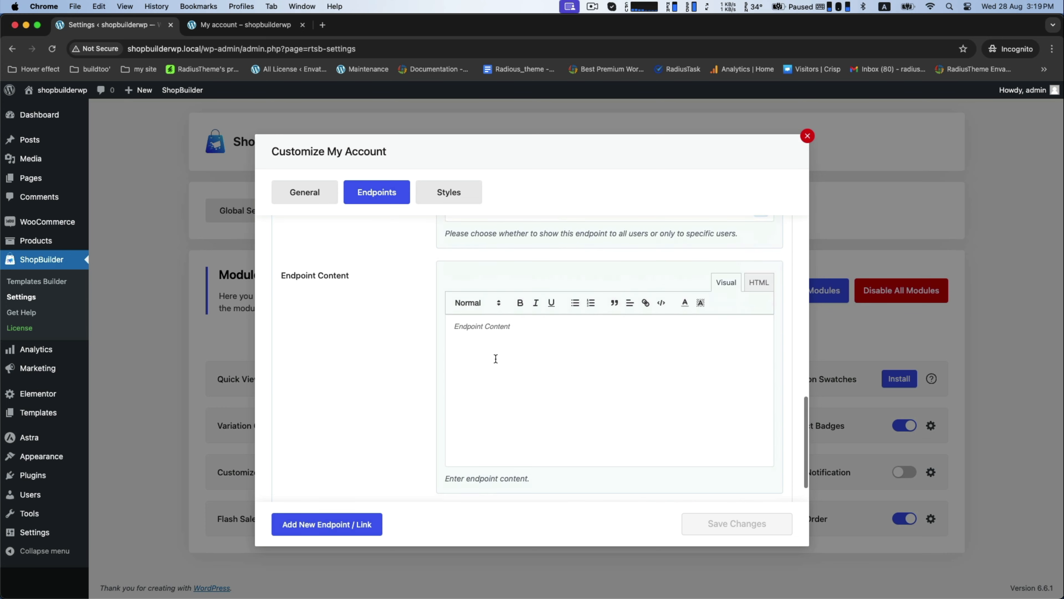
{"action": "left_click_drag", "start_coordinate": [283, 276], "coordinate": [343, 277]}
{"action": "left_click", "coordinate": [471, 332]}
{"action": "type", "text": "You can track your order here: https://dhl.com"}
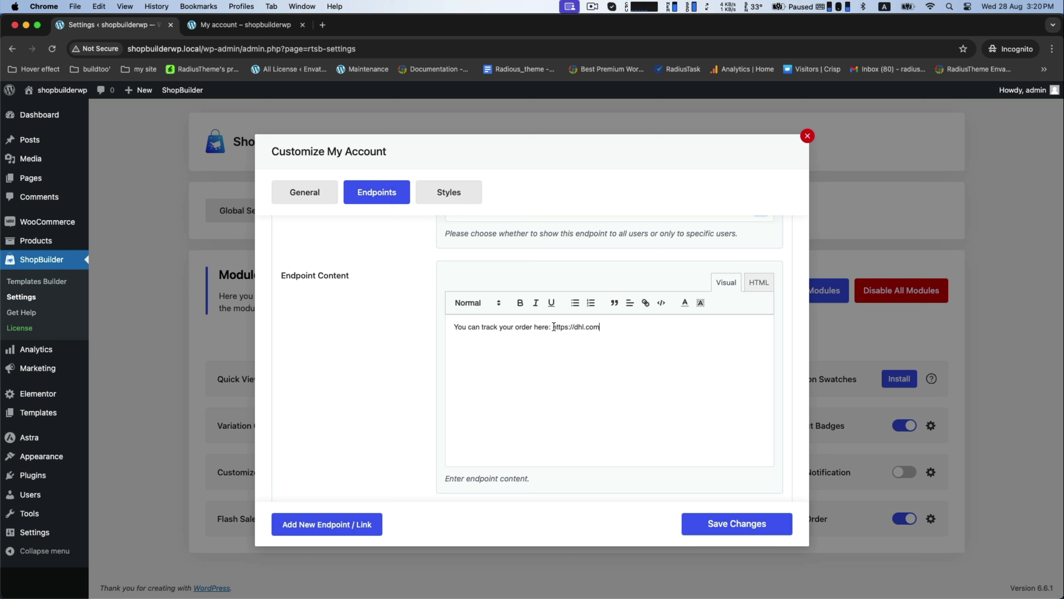
{"action": "left_click_drag", "start_coordinate": [554, 327], "coordinate": [621, 331]}
{"action": "left_click", "coordinate": [646, 302]}
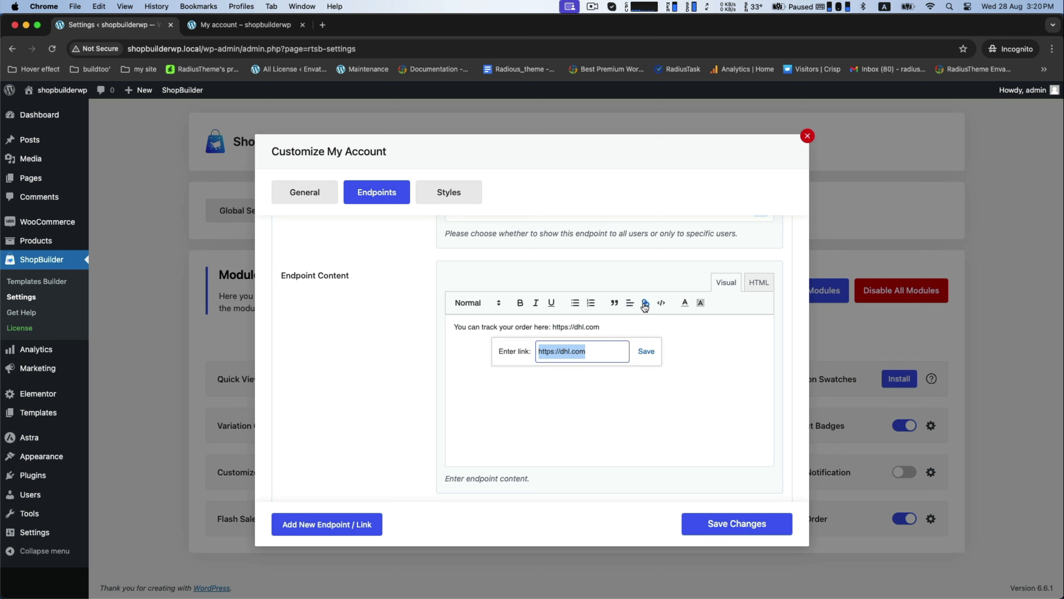
{"action": "left_click", "coordinate": [649, 350]}
{"action": "left_click", "coordinate": [564, 346]}
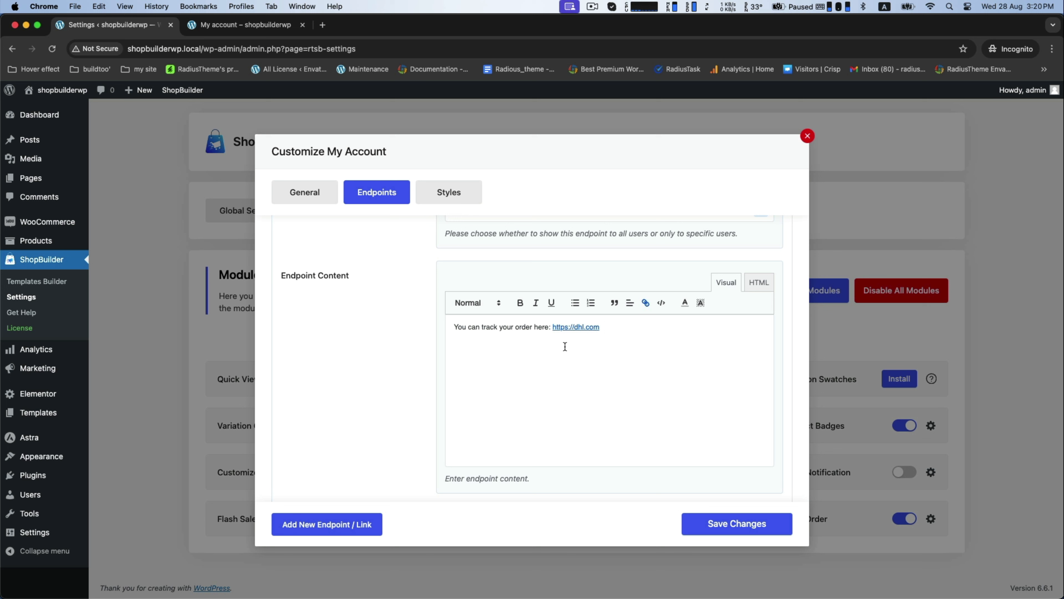
- Make the whole order-tracking line in the endpoint content bold
{"action": "triple_click", "coordinate": [492, 327]}
{"action": "left_click", "coordinate": [520, 302]}
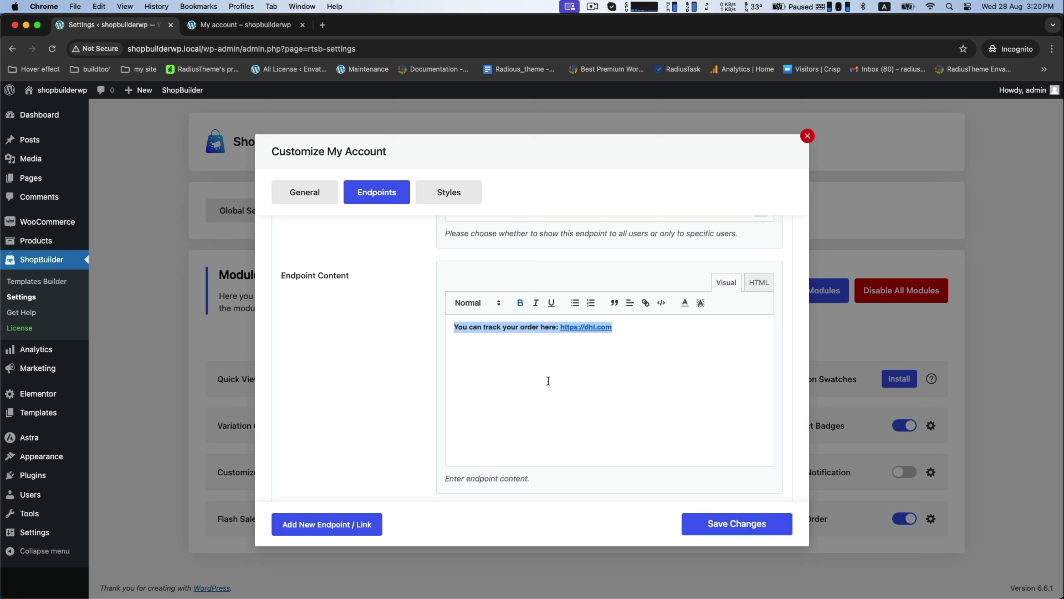
{"action": "left_click", "coordinate": [629, 419]}
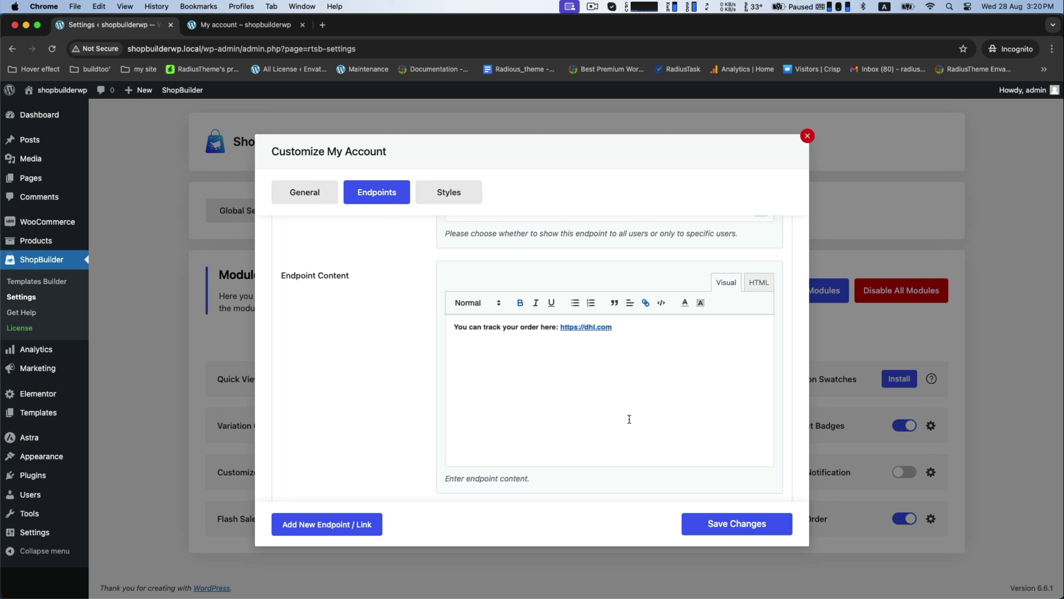
- Save the endpoint content and reload the My account page to check its Track Your Order entry
{"action": "left_click", "coordinate": [727, 529]}
{"action": "left_click", "coordinate": [235, 25]}
{"action": "left_click", "coordinate": [51, 49]}
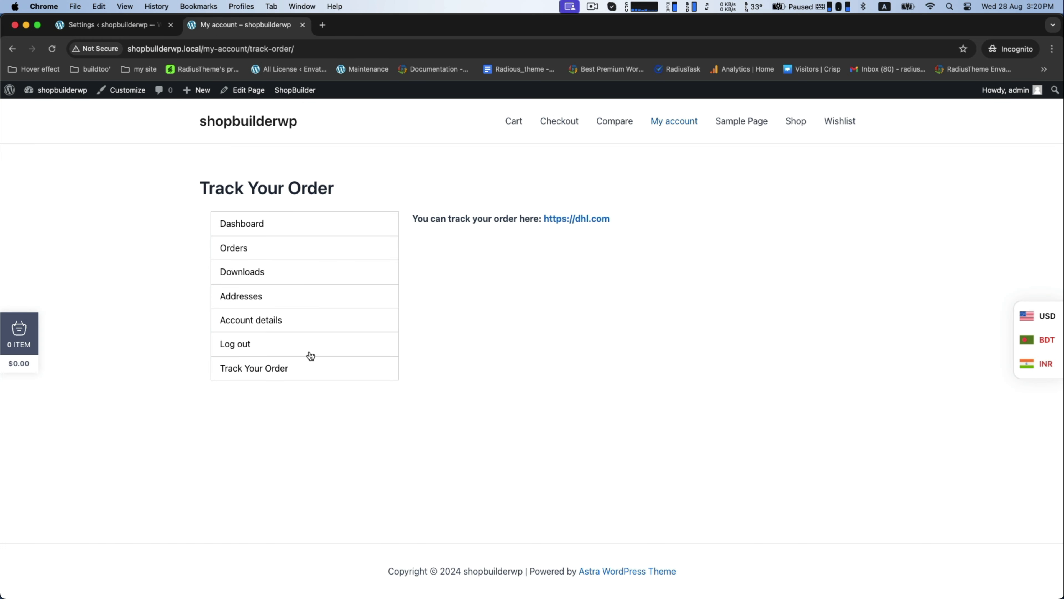
{"action": "left_click", "coordinate": [315, 321]}
{"action": "left_click", "coordinate": [277, 371]}
{"action": "left_click_drag", "start_coordinate": [417, 220], "coordinate": [540, 220]}
{"action": "left_click", "coordinate": [541, 224]}
- Reopen the Customize My Account settings, move the Track Your Order endpoint between Downloads and Addresses, and save the new order
{"action": "left_click", "coordinate": [132, 27]}
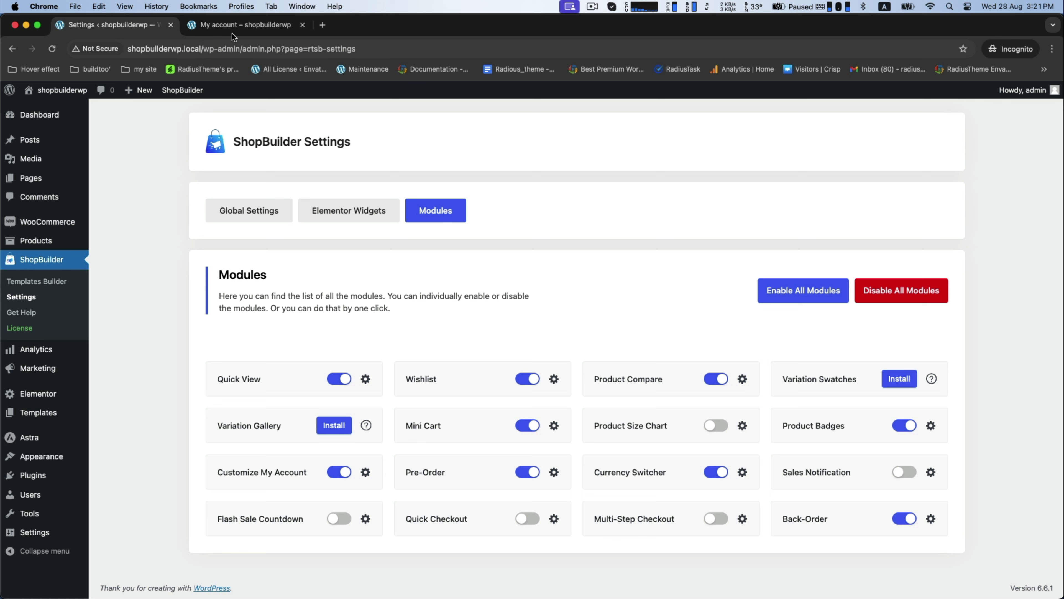
{"action": "left_click", "coordinate": [365, 472]}
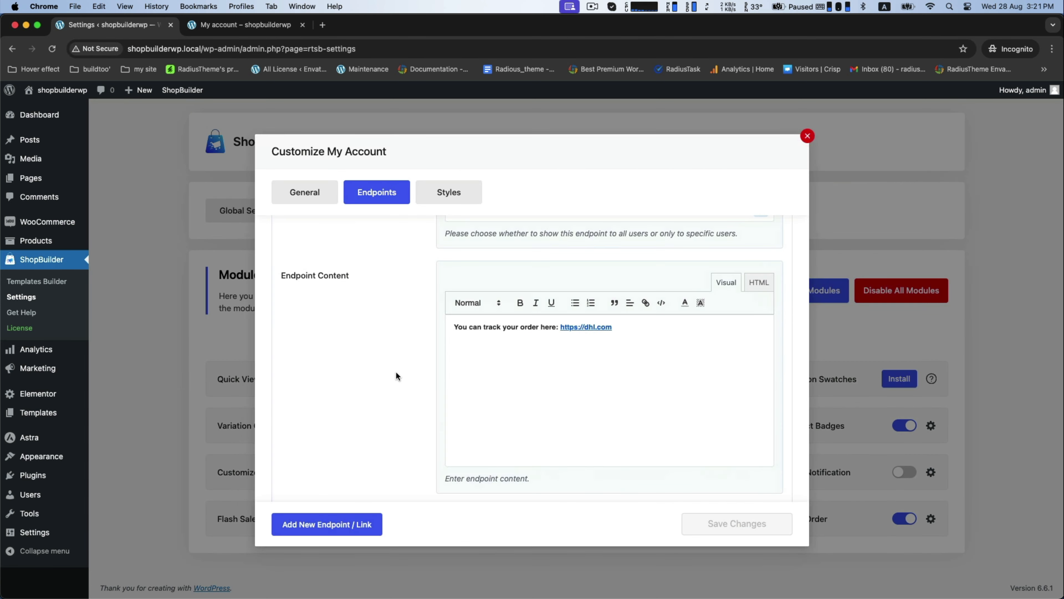
{"action": "scroll", "coordinate": [395, 364], "scroll_direction": "up", "scroll_amount": 10}
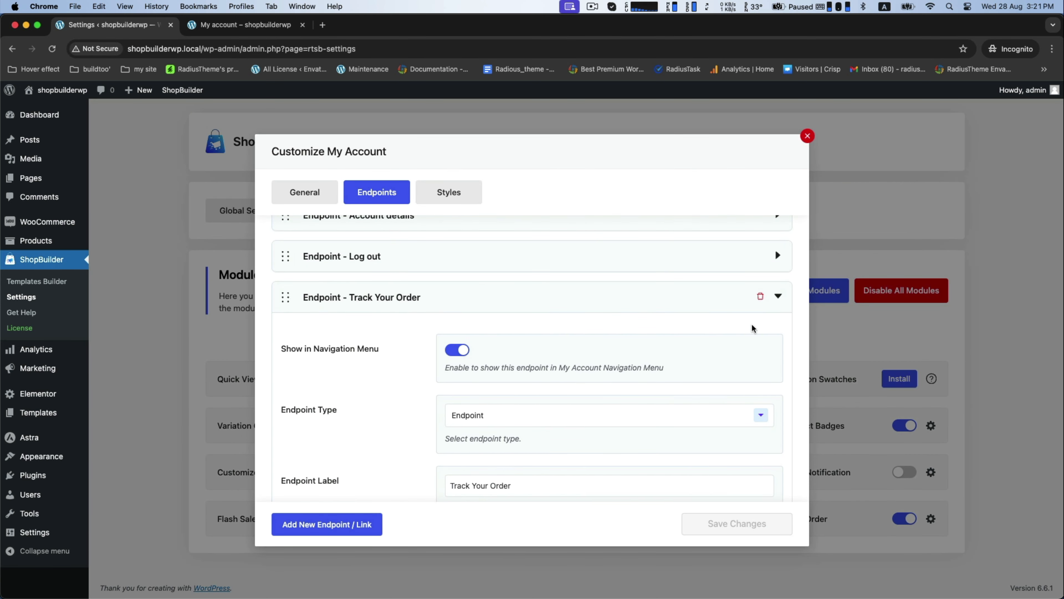
{"action": "left_click", "coordinate": [778, 296]}
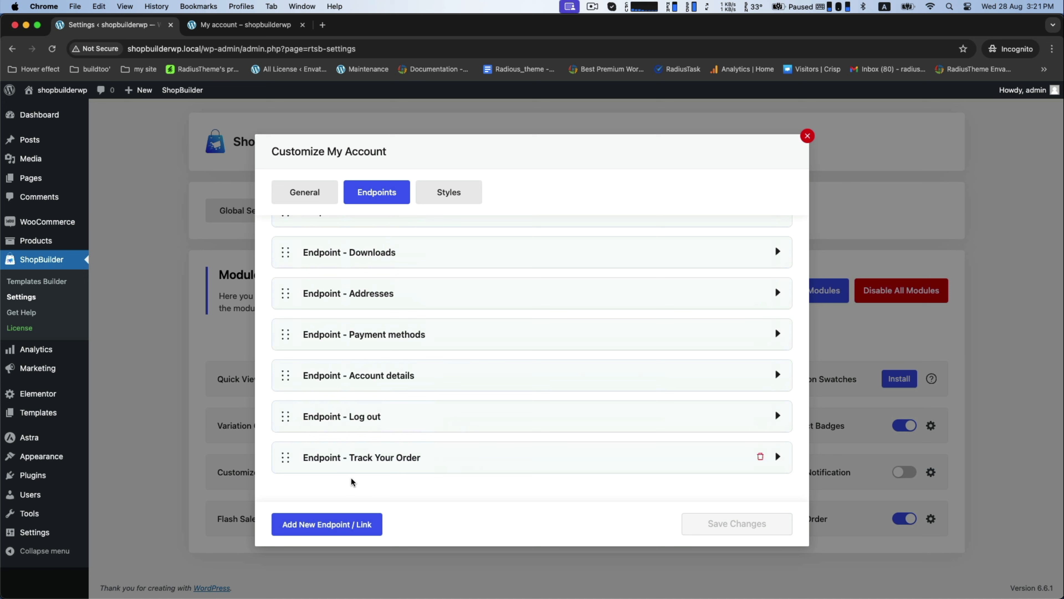
{"action": "left_click_drag", "start_coordinate": [286, 457], "coordinate": [297, 287]}
{"action": "scroll", "coordinate": [387, 409], "scroll_direction": "up", "scroll_amount": 5}
{"action": "scroll", "coordinate": [387, 408], "scroll_direction": "down", "scroll_amount": 5}
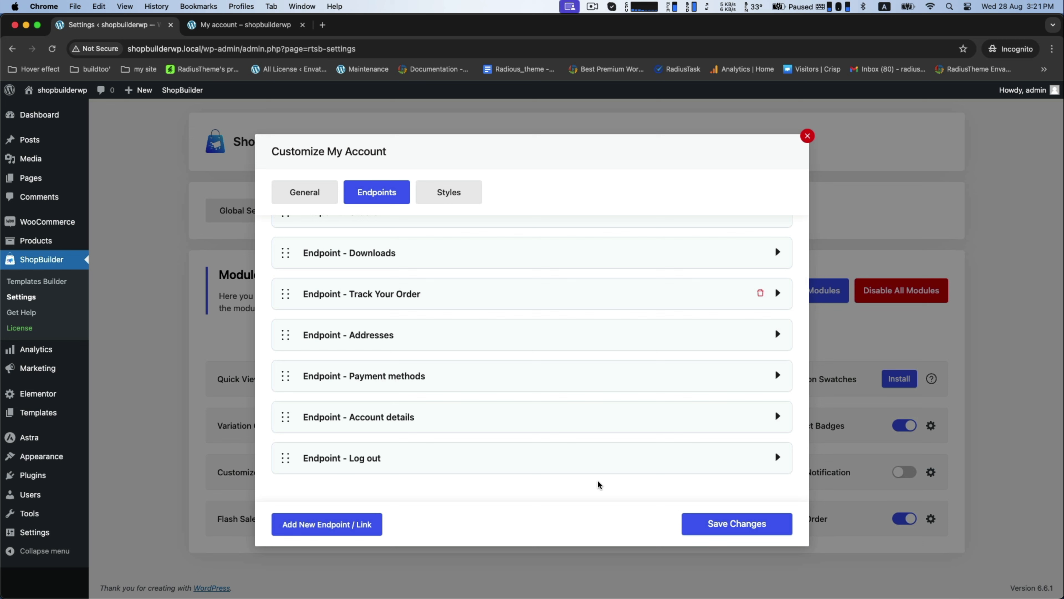
{"action": "left_click", "coordinate": [725, 524]}
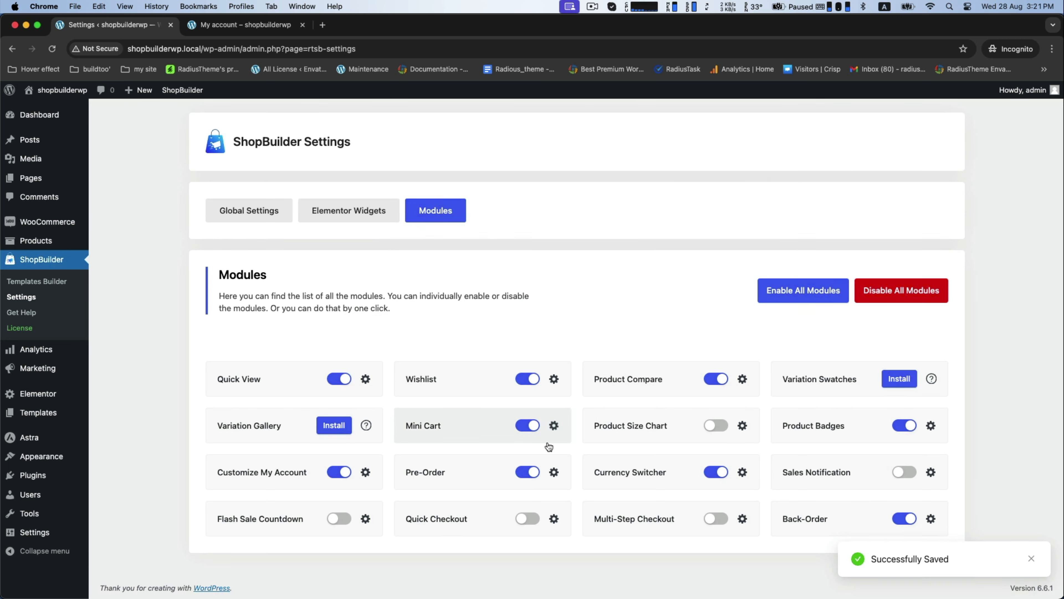
- Reload the My account page and go through its Dashboard, Orders, Downloads and Track Your Order entries
{"action": "left_click", "coordinate": [249, 25]}
{"action": "left_click", "coordinate": [51, 49]}
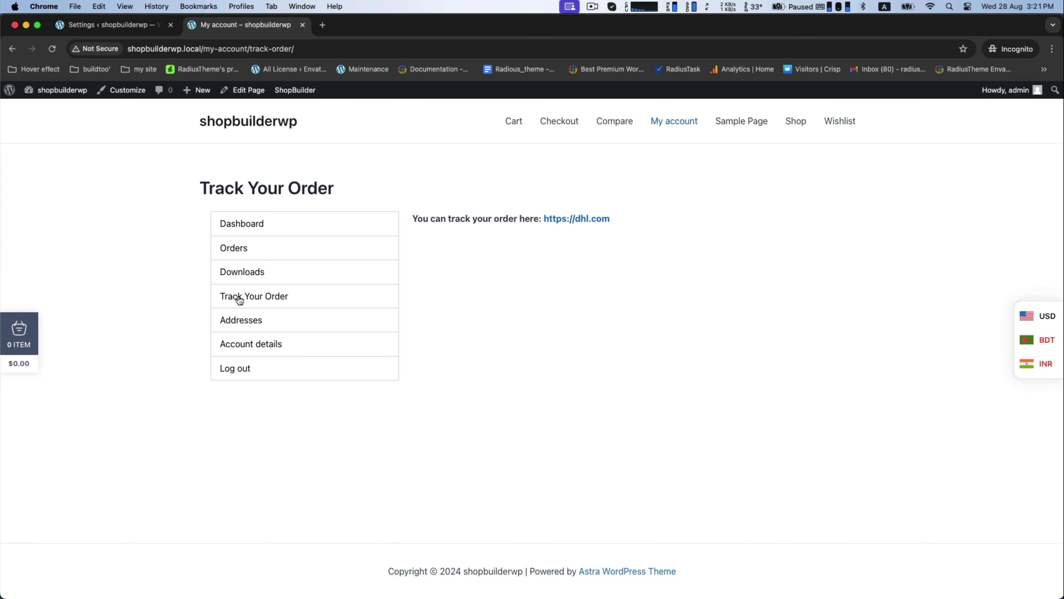
{"action": "left_click", "coordinate": [228, 228]}
{"action": "left_click", "coordinate": [234, 247]}
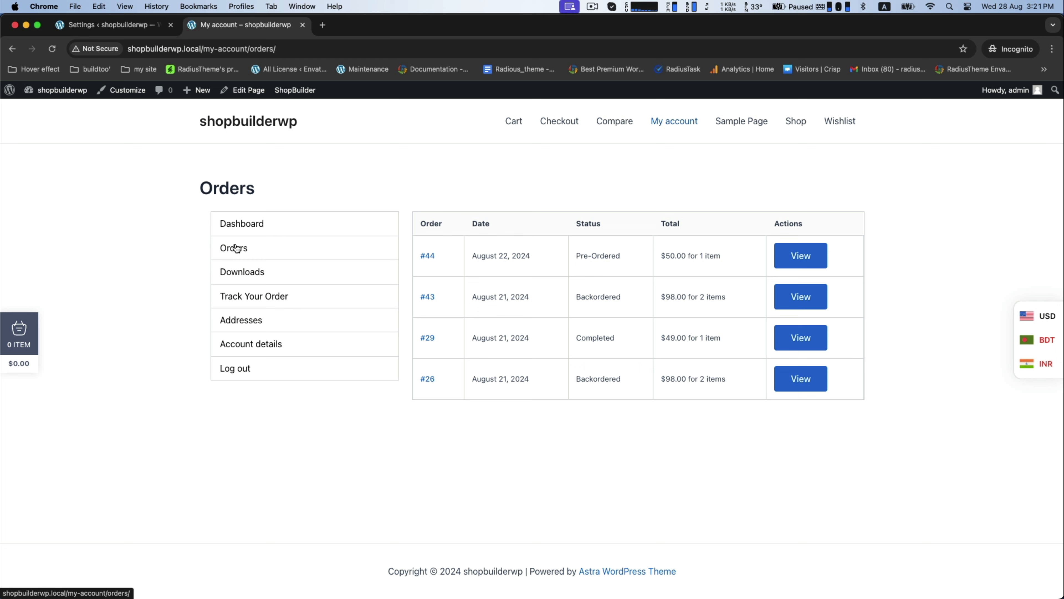
{"action": "left_click", "coordinate": [243, 273]}
{"action": "left_click", "coordinate": [240, 297]}
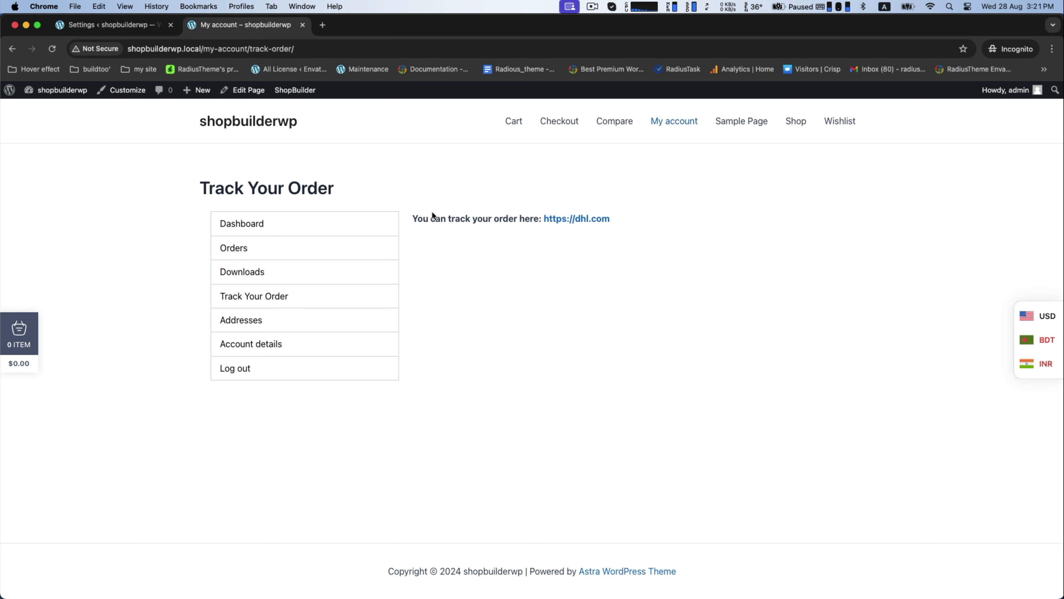
- Open the style settings of the Customize My Account module and set the menu items' font size to 18px
{"action": "left_click", "coordinate": [114, 25]}
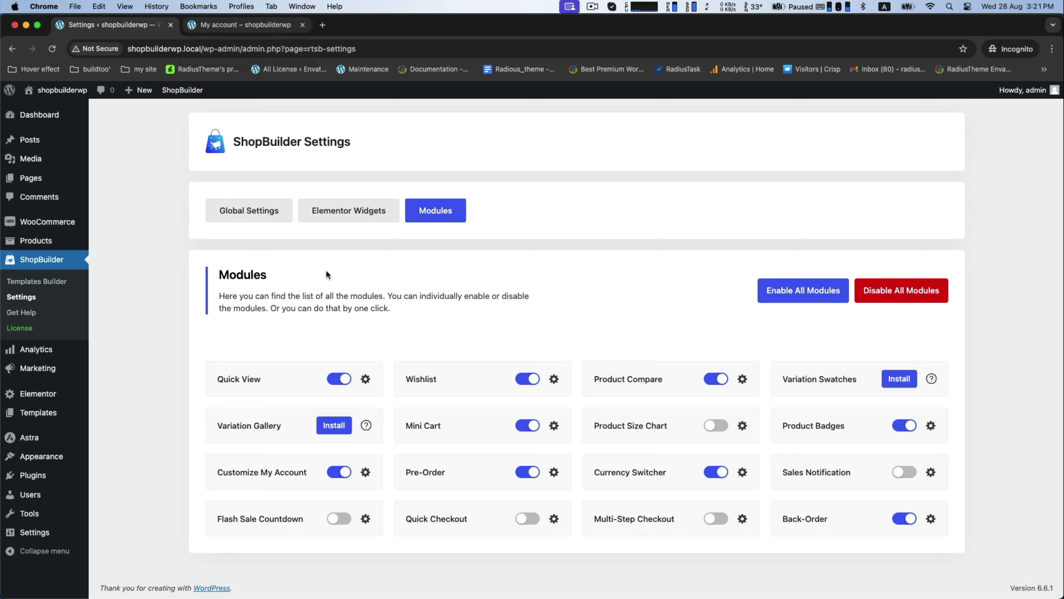
{"action": "left_click", "coordinate": [366, 472]}
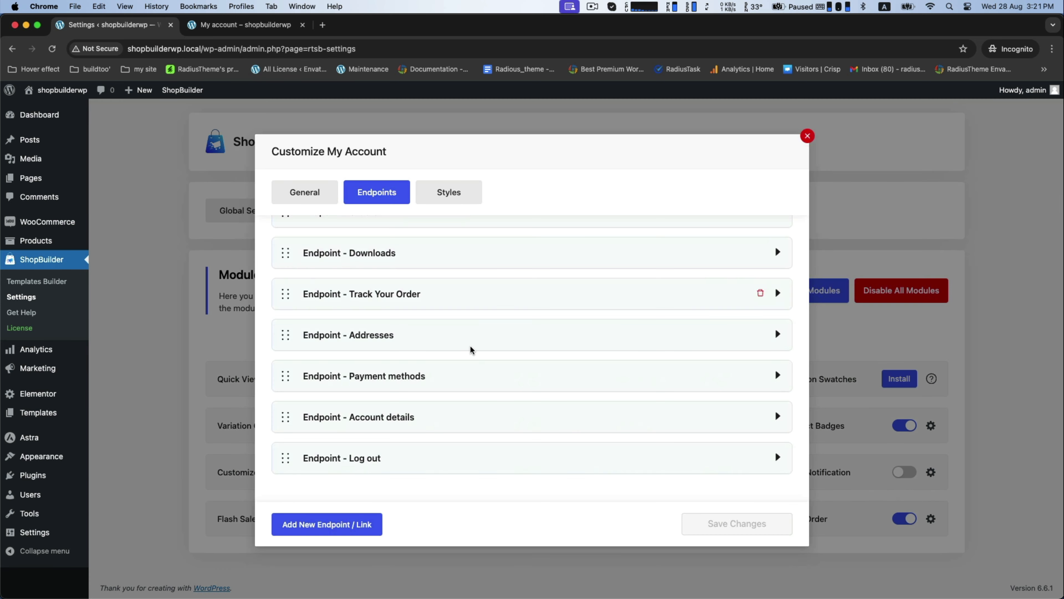
{"action": "left_click", "coordinate": [449, 192]}
{"action": "scroll", "coordinate": [372, 288], "scroll_direction": "up", "scroll_amount": 3}
{"action": "scroll", "coordinate": [419, 278], "scroll_direction": "up", "scroll_amount": 1}
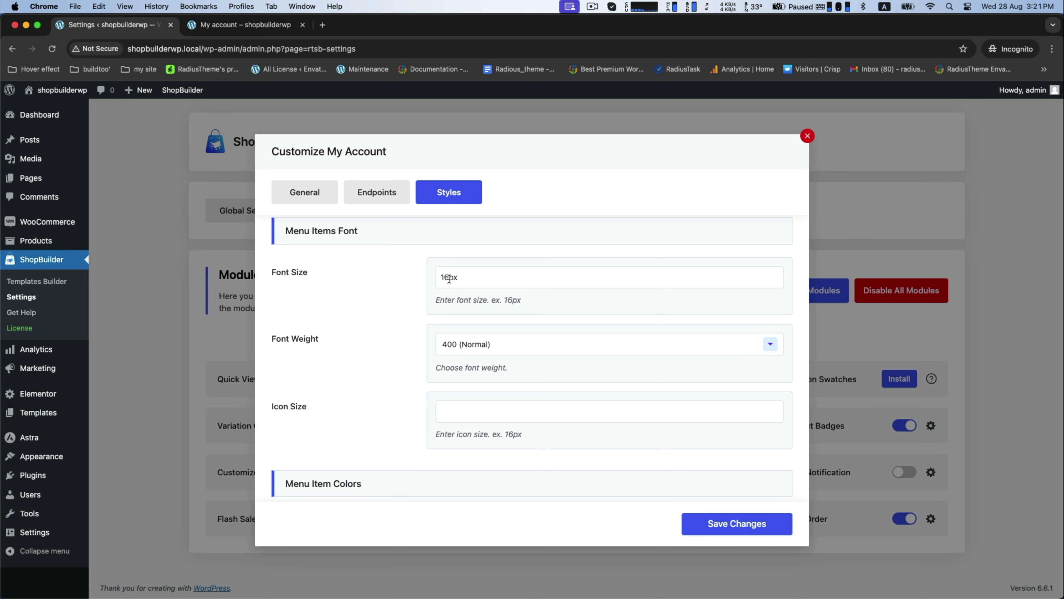
{"action": "left_click", "coordinate": [449, 279]}
{"action": "left_click_drag", "start_coordinate": [450, 278], "coordinate": [440, 278]}
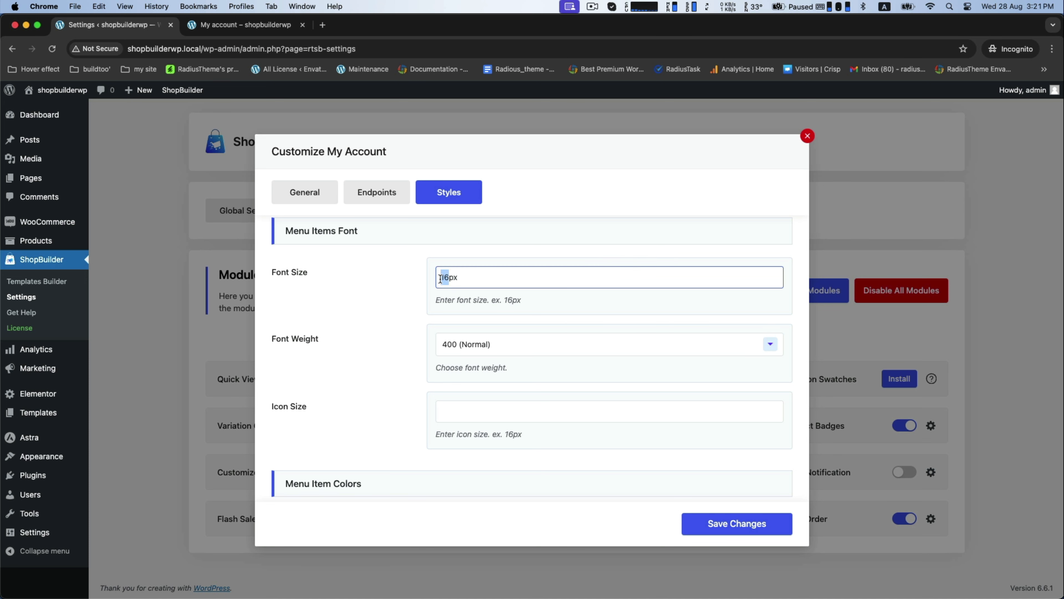
{"action": "type", "text": "18"}
- Set the menu's Item Text Color to white
{"action": "scroll", "coordinate": [452, 401], "scroll_direction": "down", "scroll_amount": 3}
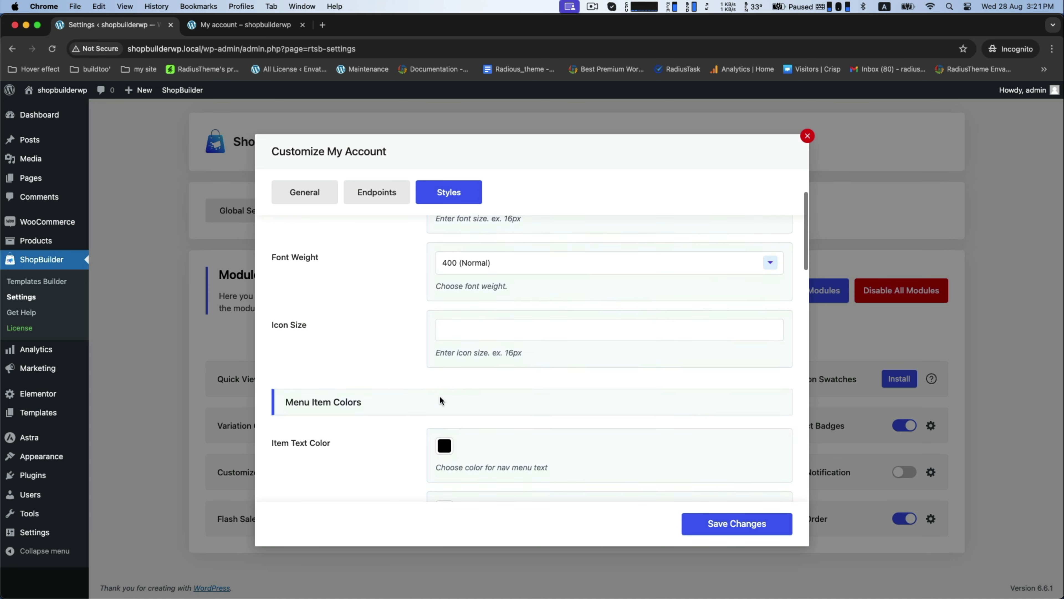
{"action": "scroll", "coordinate": [401, 356], "scroll_direction": "down", "scroll_amount": 3}
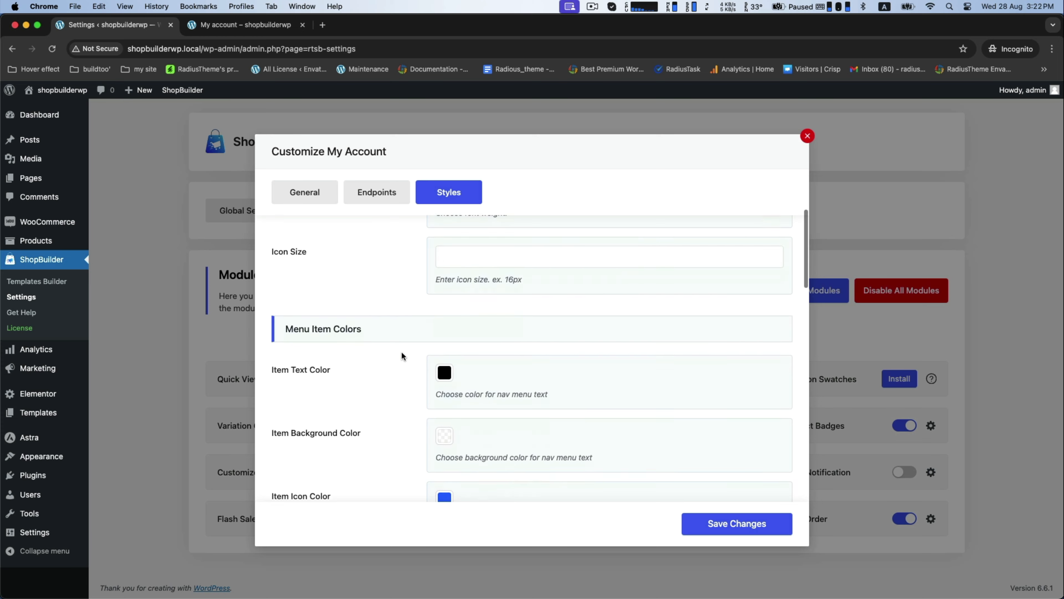
{"action": "left_click", "coordinate": [445, 371]}
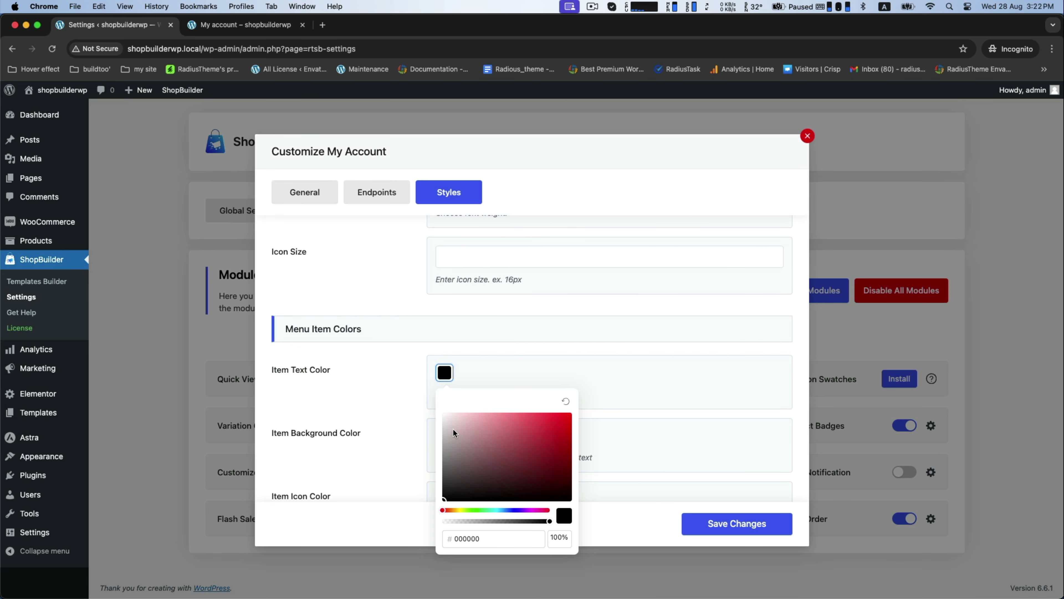
{"action": "left_click_drag", "start_coordinate": [453, 428], "coordinate": [445, 415]}
{"action": "left_click", "coordinate": [394, 393]}
{"action": "scroll", "coordinate": [398, 390], "scroll_direction": "down", "scroll_amount": 2}
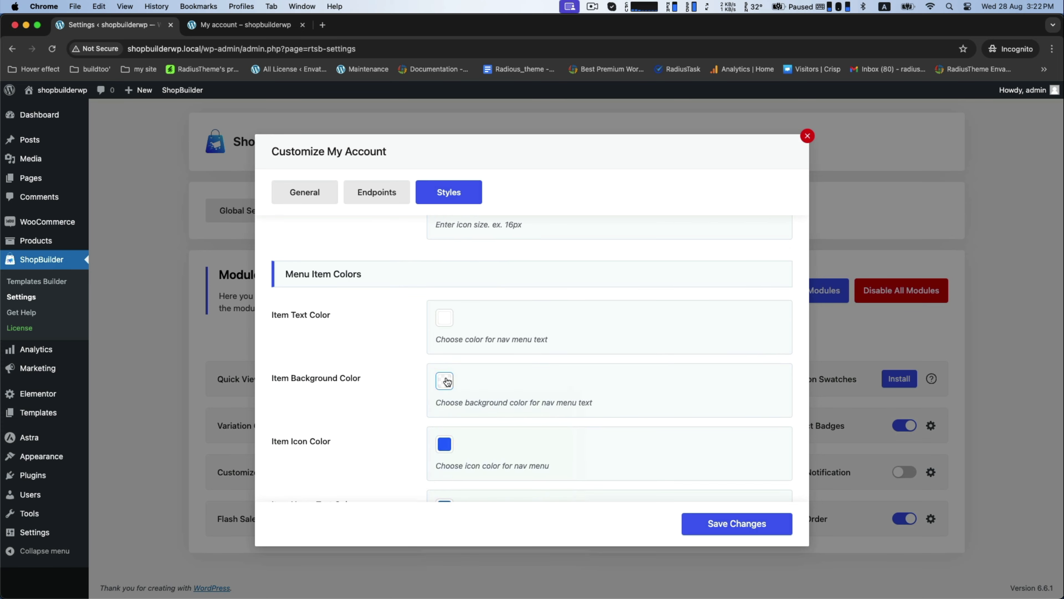
- Set the menu's Item Background Color to orange-red (F7580E) and save the style changes
{"action": "left_click", "coordinate": [445, 380]}
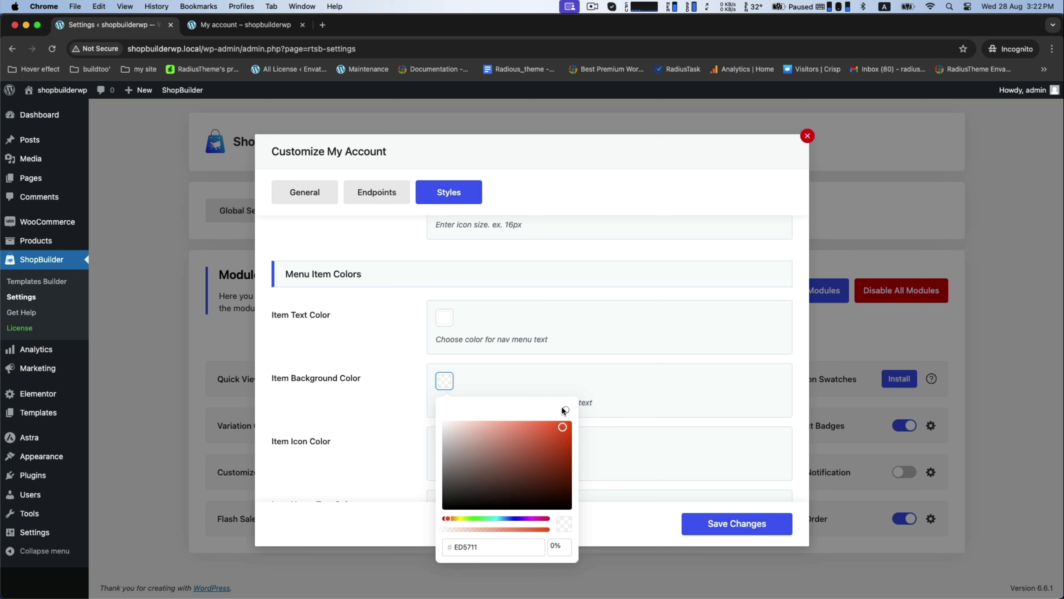
{"action": "left_click", "coordinate": [551, 447]}
{"action": "left_click_drag", "start_coordinate": [551, 447], "coordinate": [569, 425]}
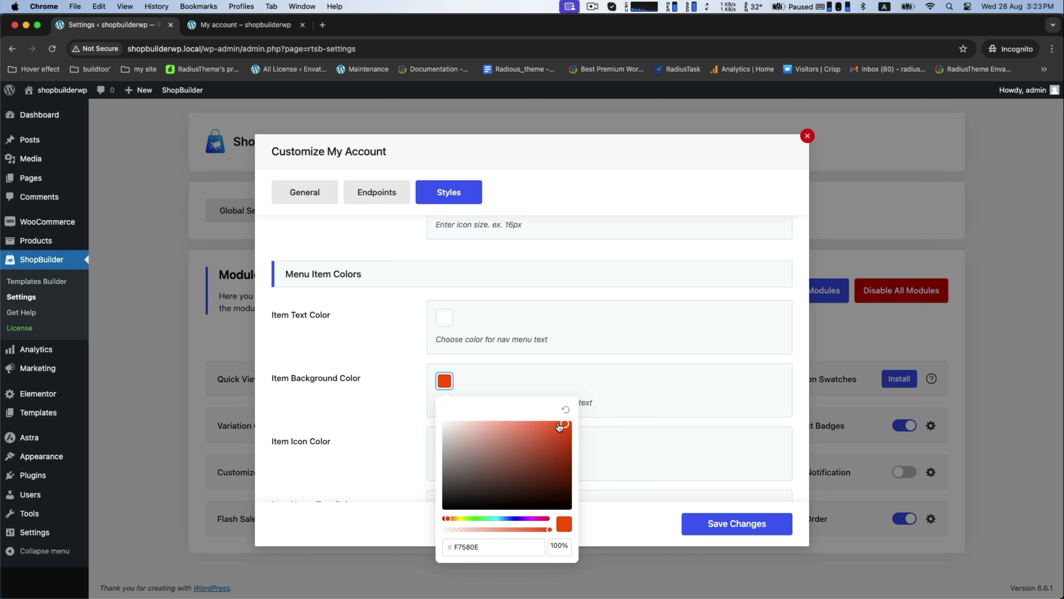
{"action": "left_click", "coordinate": [718, 522]}
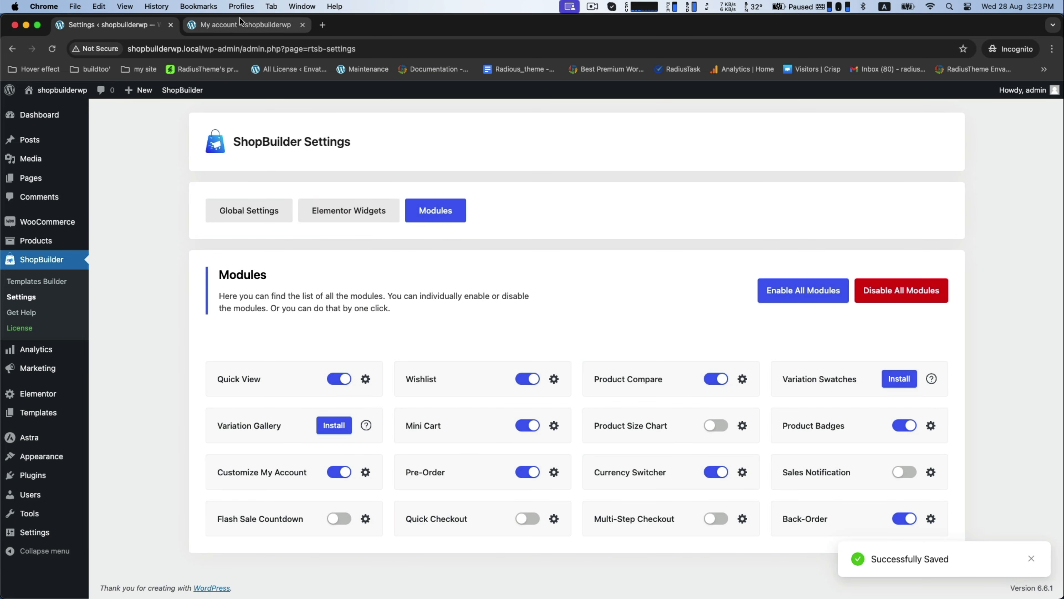
- Reload the My account page and view the styled menu on its Orders and Dashboard entries
{"action": "left_click", "coordinate": [241, 24]}
{"action": "left_click", "coordinate": [52, 49]}
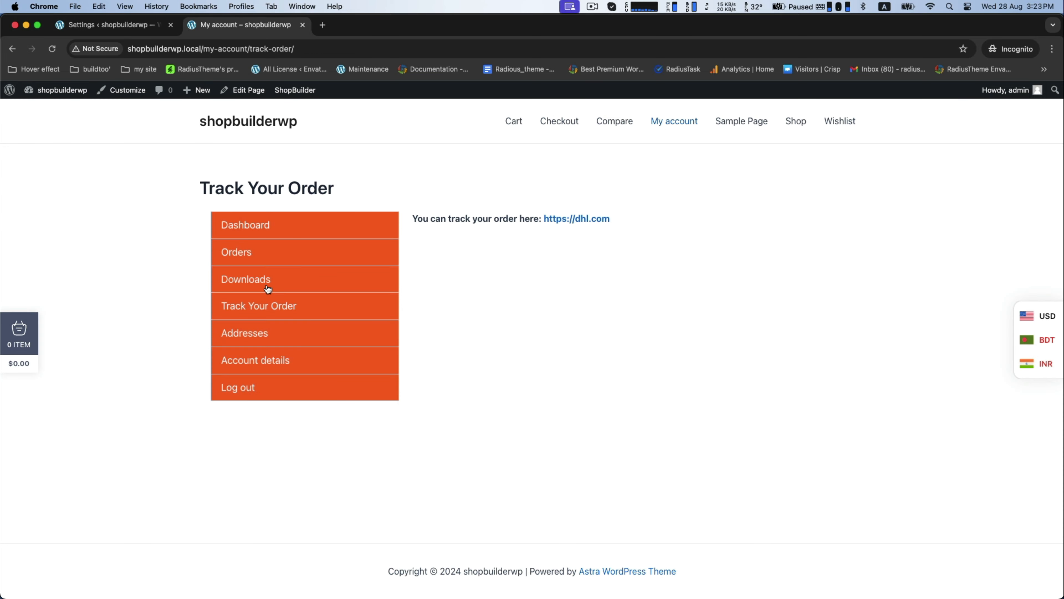
{"action": "left_click", "coordinate": [243, 251]}
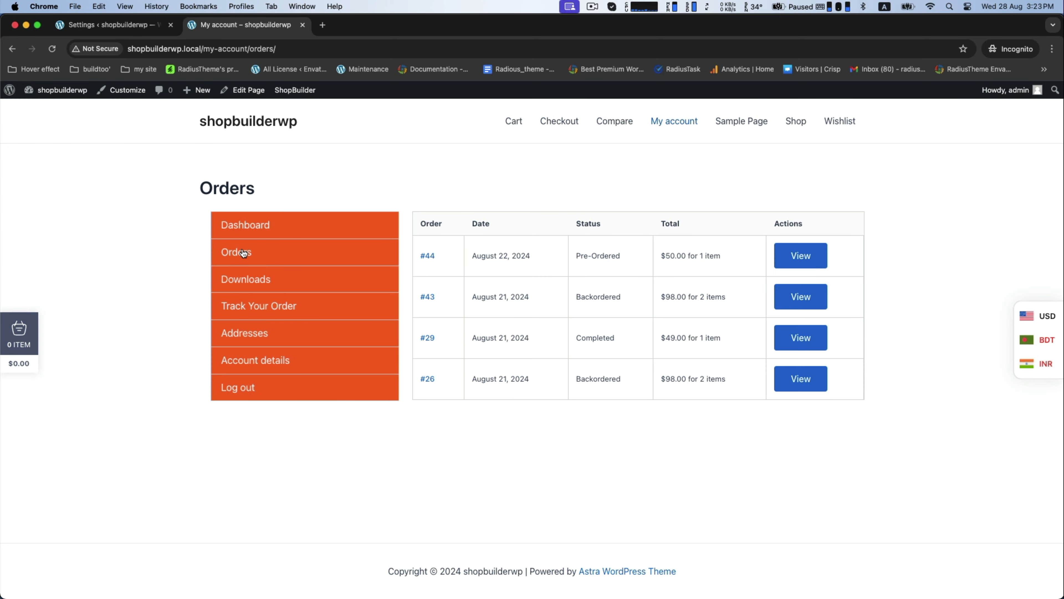
{"action": "left_click", "coordinate": [242, 225]}
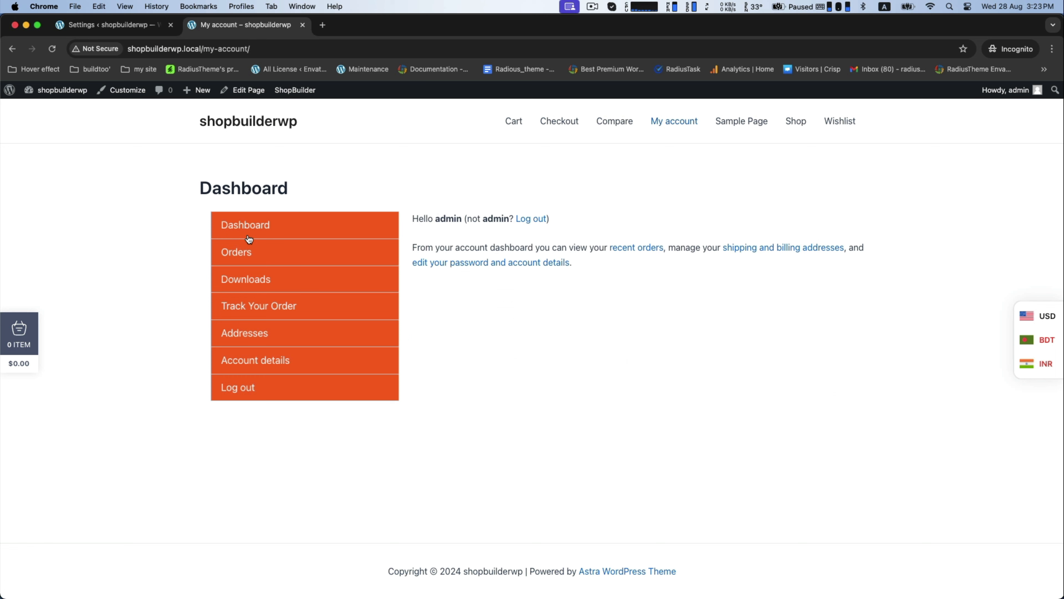
- Reopen the Customize My Account style settings, change the Item Background Color to light blue, and save
{"action": "left_click", "coordinate": [147, 26]}
{"action": "left_click", "coordinate": [363, 471]}
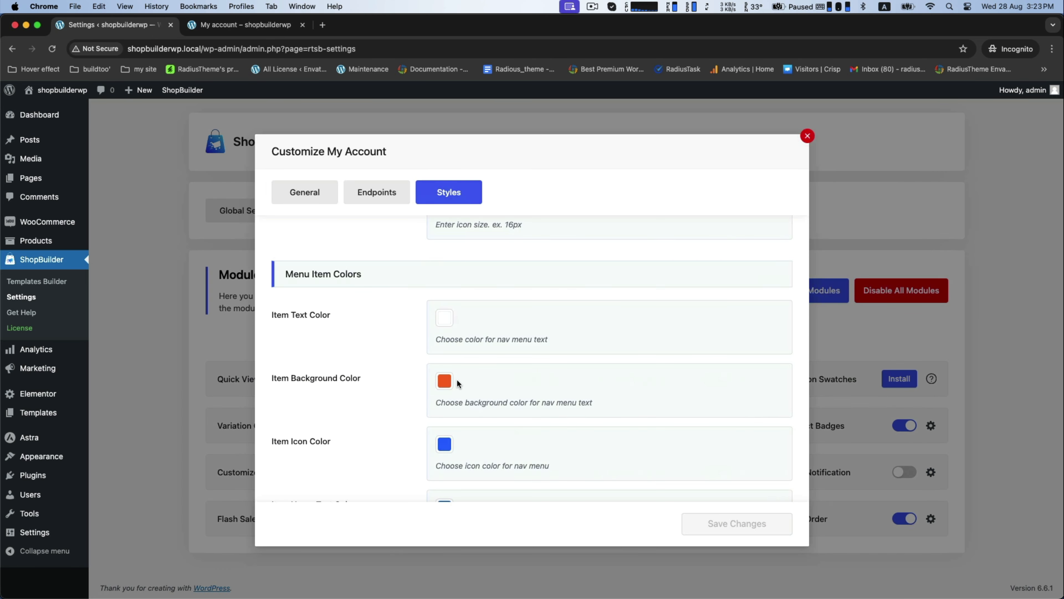
{"action": "left_click", "coordinate": [445, 380]}
{"action": "left_click", "coordinate": [485, 429]}
{"action": "left_click", "coordinate": [491, 426]}
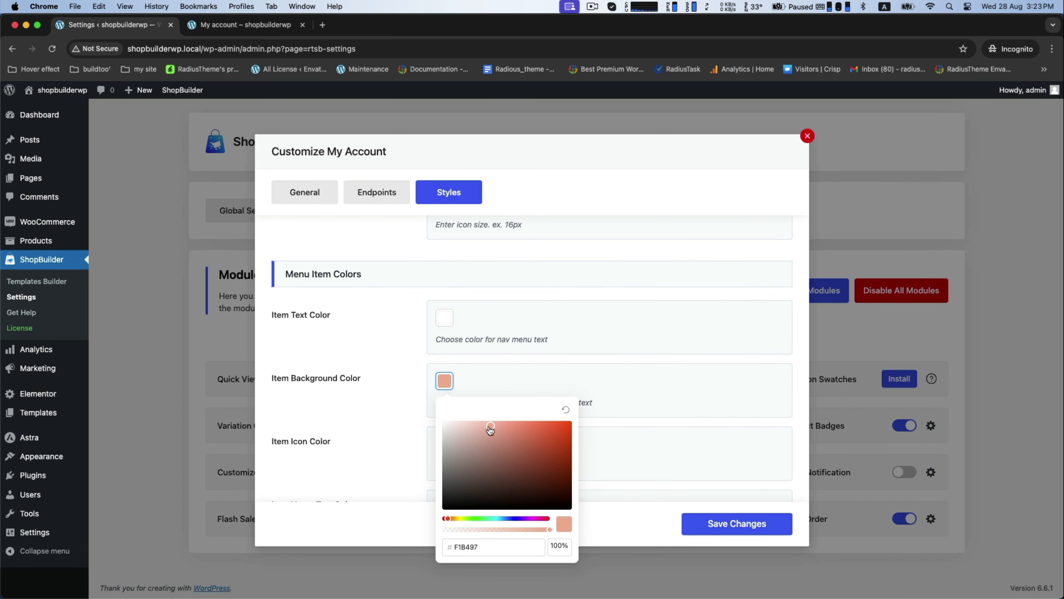
{"action": "left_click", "coordinate": [493, 427]}
{"action": "left_click", "coordinate": [502, 519]}
{"action": "left_click_drag", "start_coordinate": [498, 424], "coordinate": [526, 426]}
{"action": "left_click", "coordinate": [712, 525]}
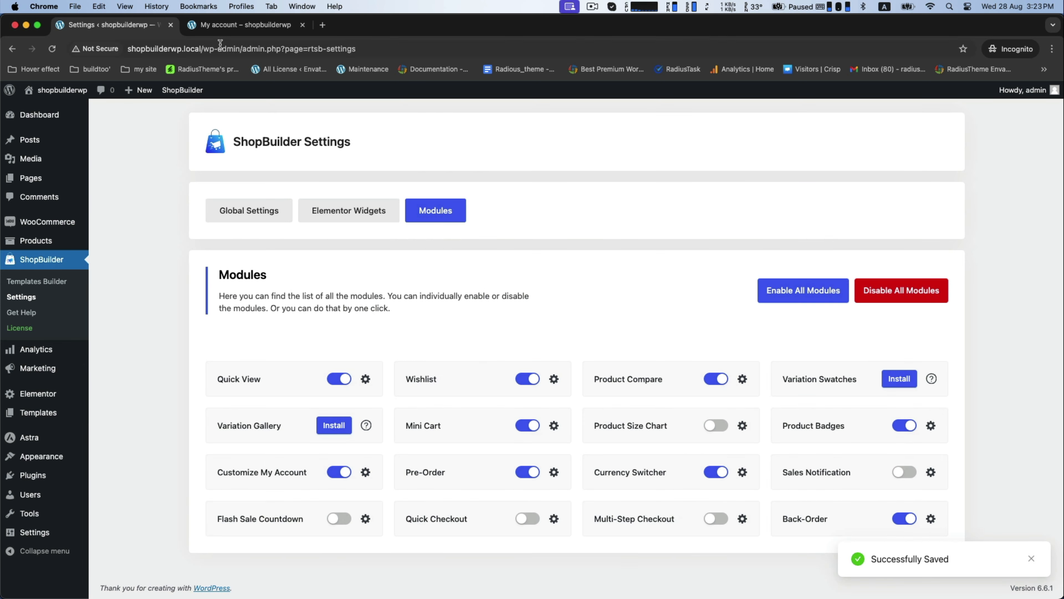
- Reload the My account page and view the recolored menu on its Track Your Order and Dashboard entries
{"action": "left_click", "coordinate": [245, 25]}
{"action": "left_click", "coordinate": [52, 49]}
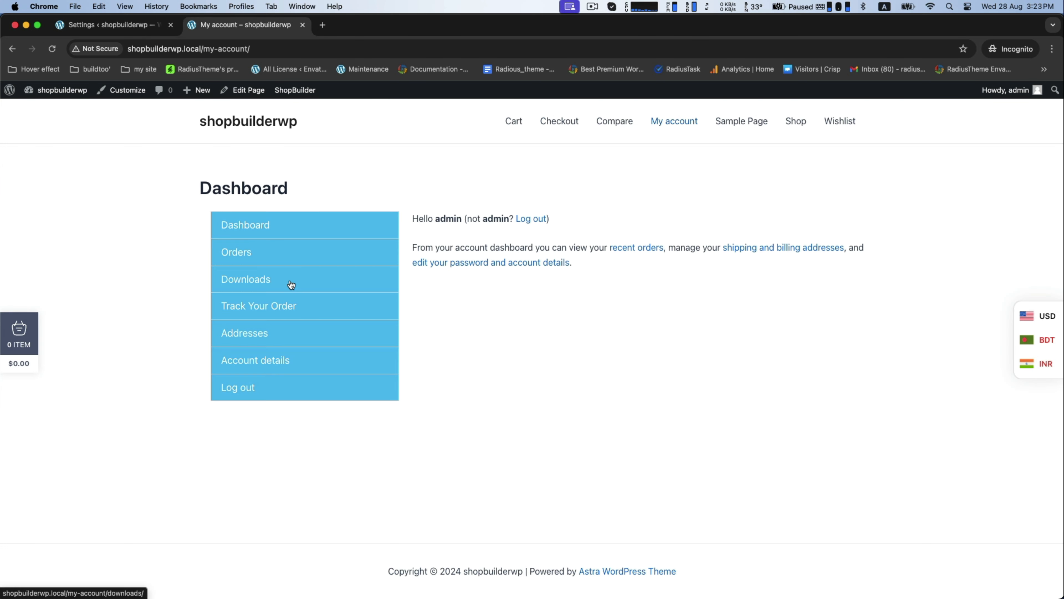
{"action": "left_click", "coordinate": [258, 309]}
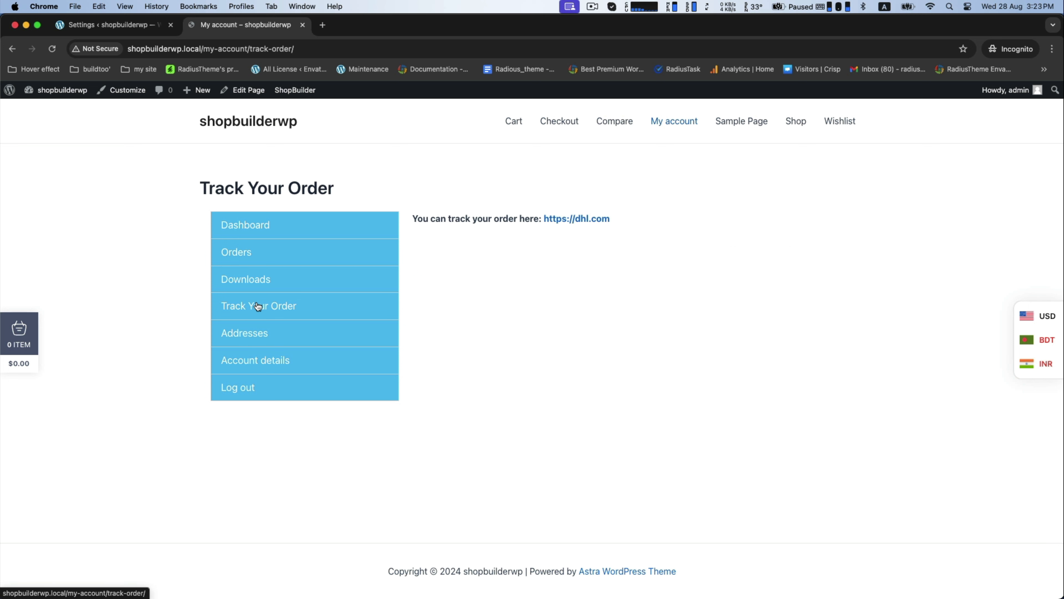
{"action": "left_click", "coordinate": [270, 228]}
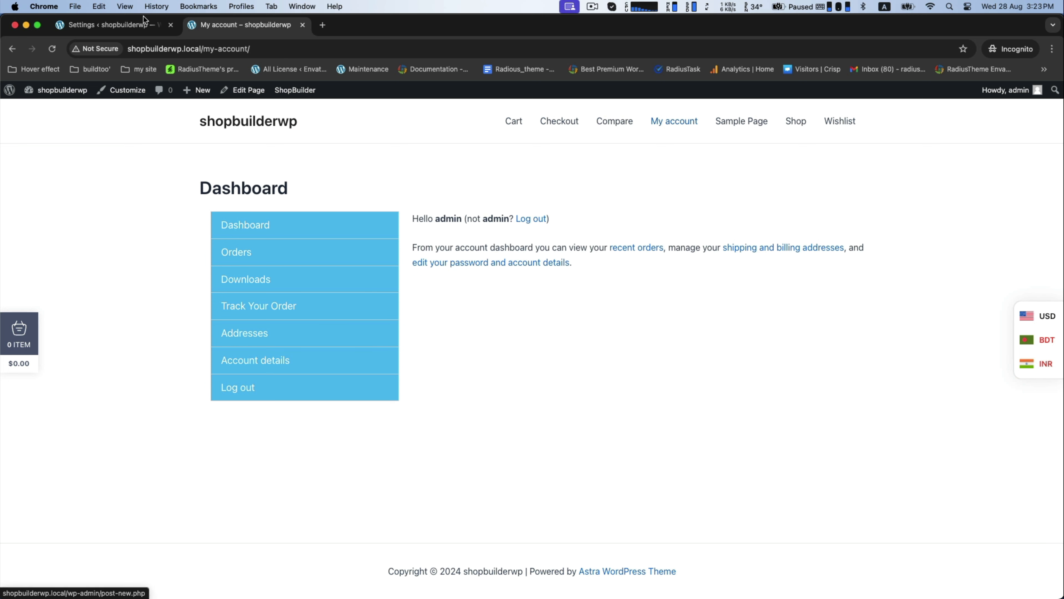
- Return to the Customize My Account endpoints and label the new custom endpoint "Our Store Location"
{"action": "left_click", "coordinate": [120, 26]}
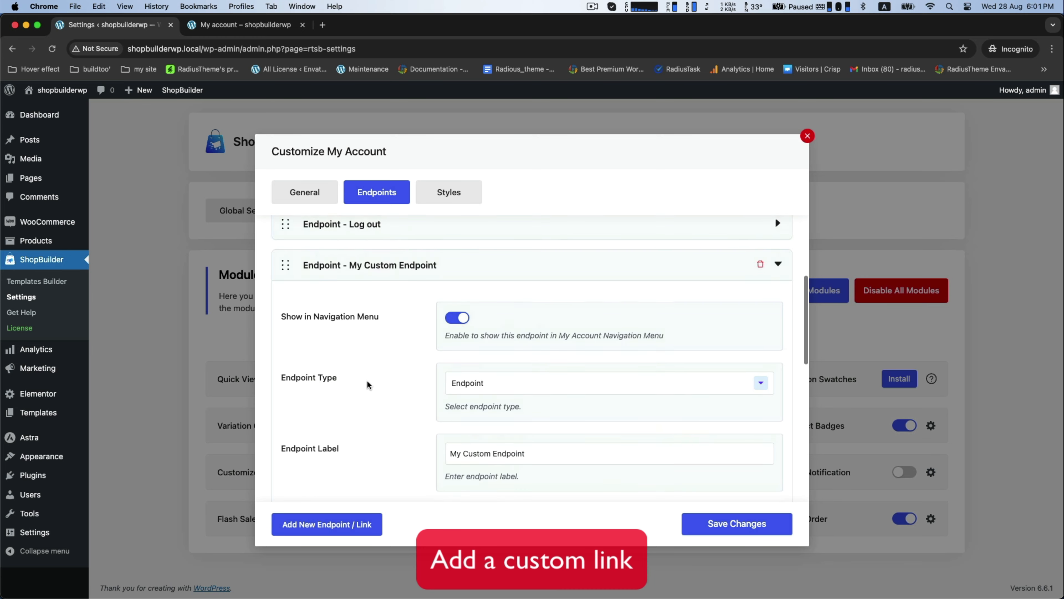
{"action": "scroll", "coordinate": [367, 380], "scroll_direction": "down", "scroll_amount": 3}
{"action": "scroll", "coordinate": [368, 384], "scroll_direction": "down", "scroll_amount": 2}
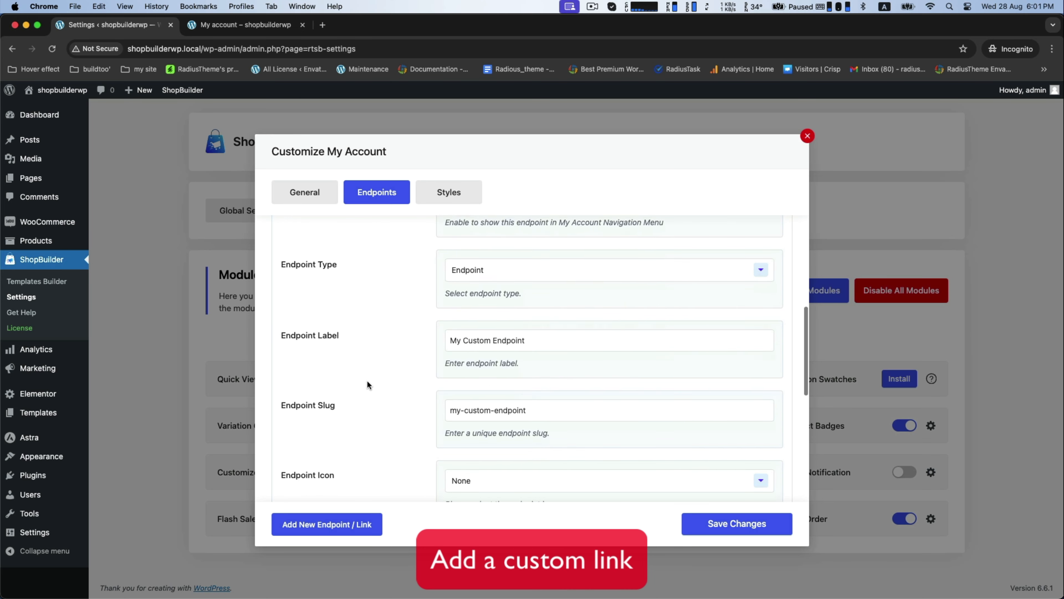
{"action": "triple_click", "coordinate": [483, 329]}
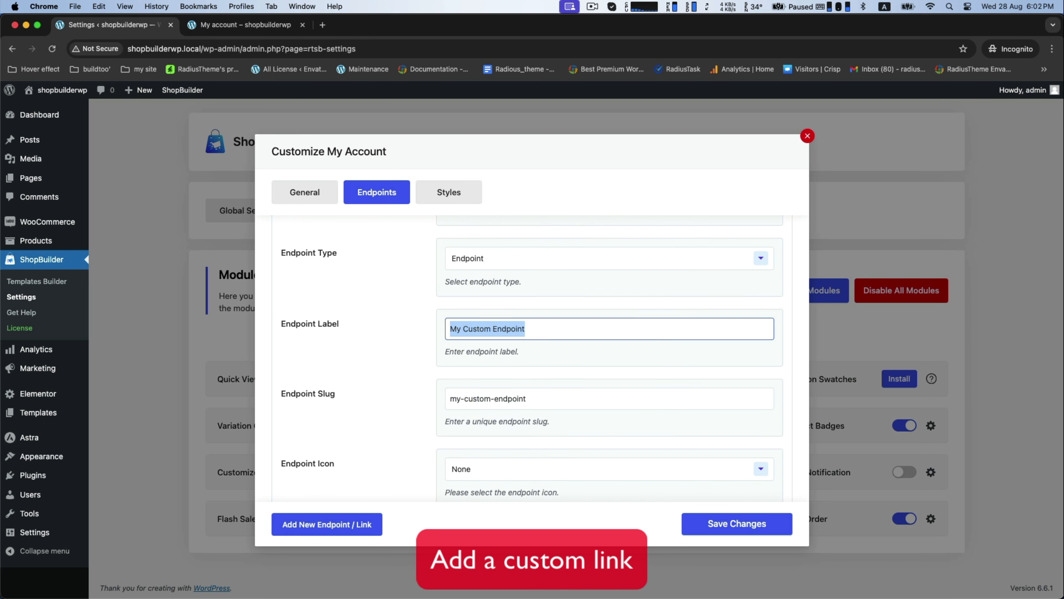
{"action": "type", "text": "Our Store Location"}
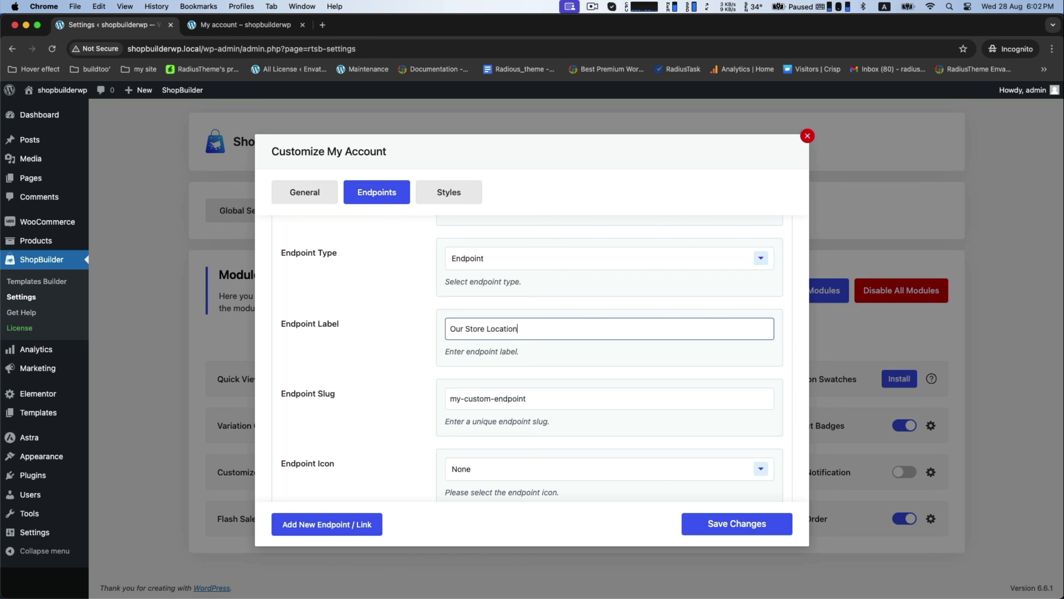
{"action": "scroll", "coordinate": [472, 403], "scroll_direction": "up", "scroll_amount": 1}
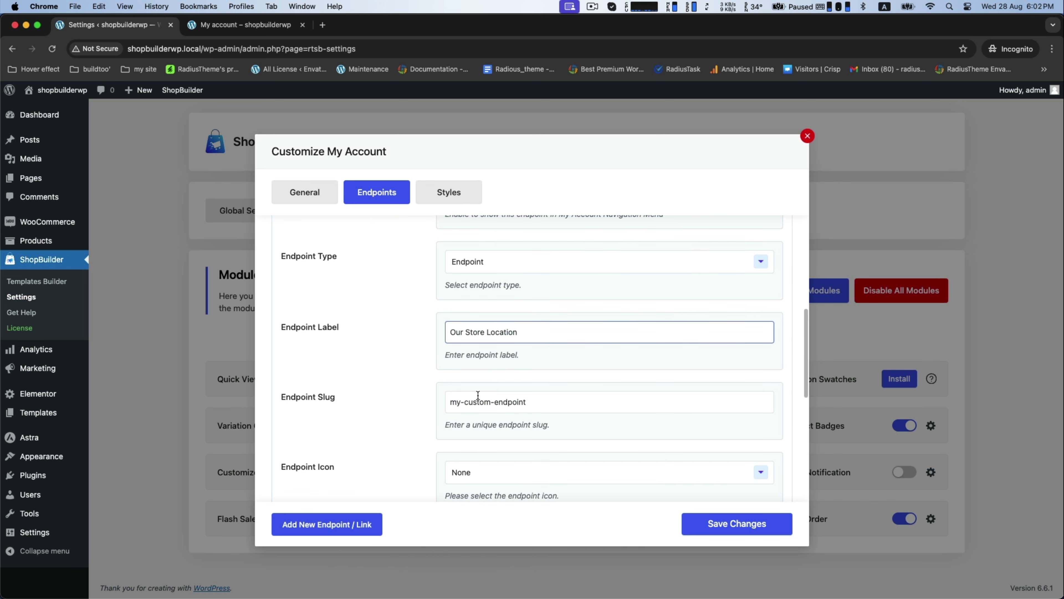
- Set the Our Store Location endpoint's slug to "store-location"
{"action": "triple_click", "coordinate": [472, 404]}
{"action": "type", "text": "s"}
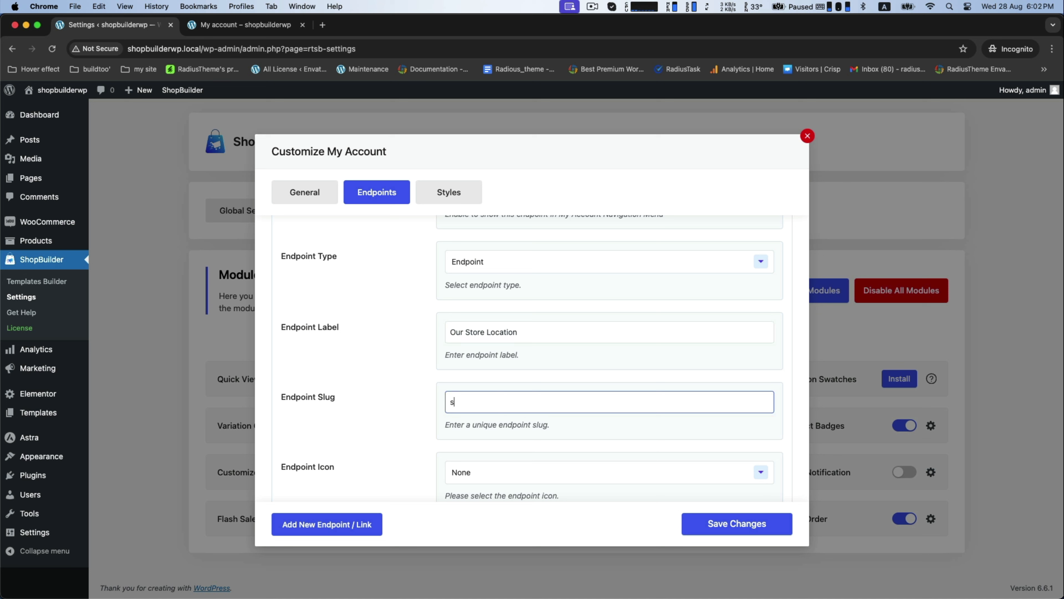
{"action": "type", "text": "tore-location"}
{"action": "scroll", "coordinate": [506, 428], "scroll_direction": "down", "scroll_amount": 4}
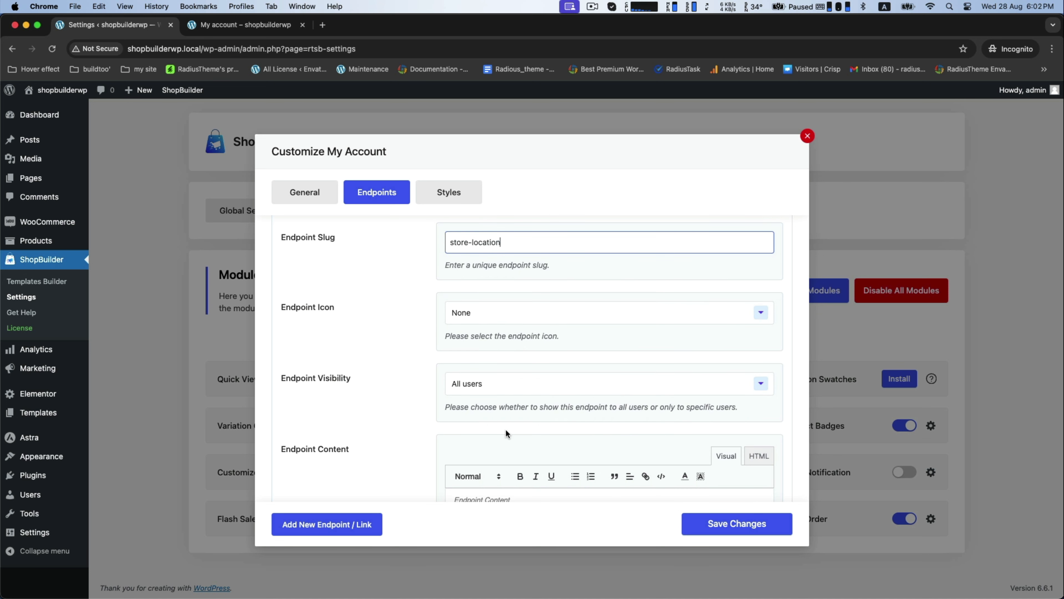
- Change the Our Store Location entry's endpoint type to Custom Link
{"action": "scroll", "coordinate": [505, 428], "scroll_direction": "down", "scroll_amount": 2}
{"action": "scroll", "coordinate": [505, 428], "scroll_direction": "down", "scroll_amount": 2}
{"action": "scroll", "coordinate": [505, 428], "scroll_direction": "up", "scroll_amount": 3}
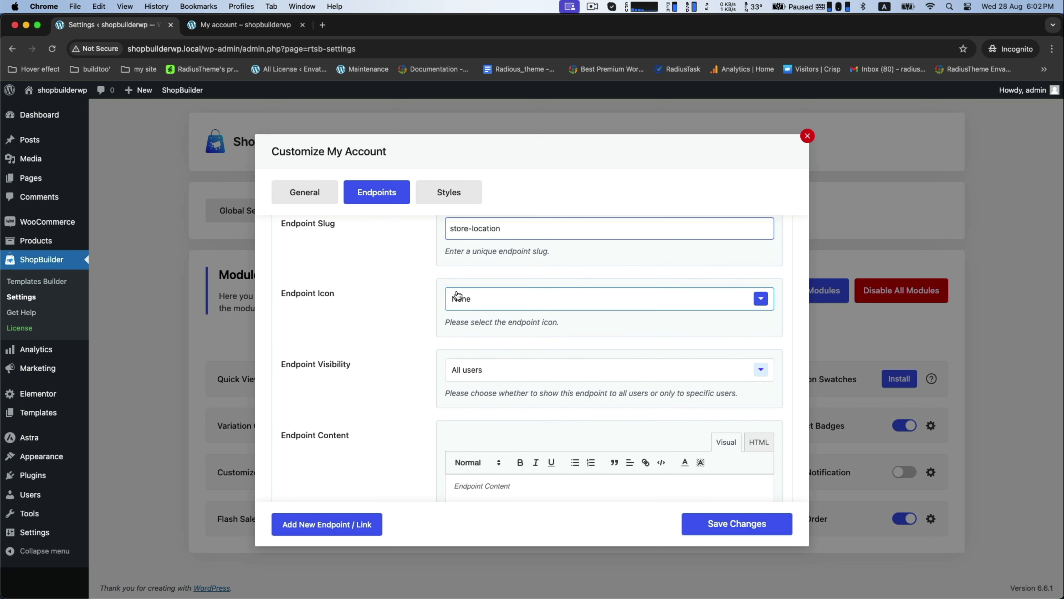
{"action": "scroll", "coordinate": [479, 338], "scroll_direction": "up", "scroll_amount": 5}
{"action": "left_click", "coordinate": [481, 333]}
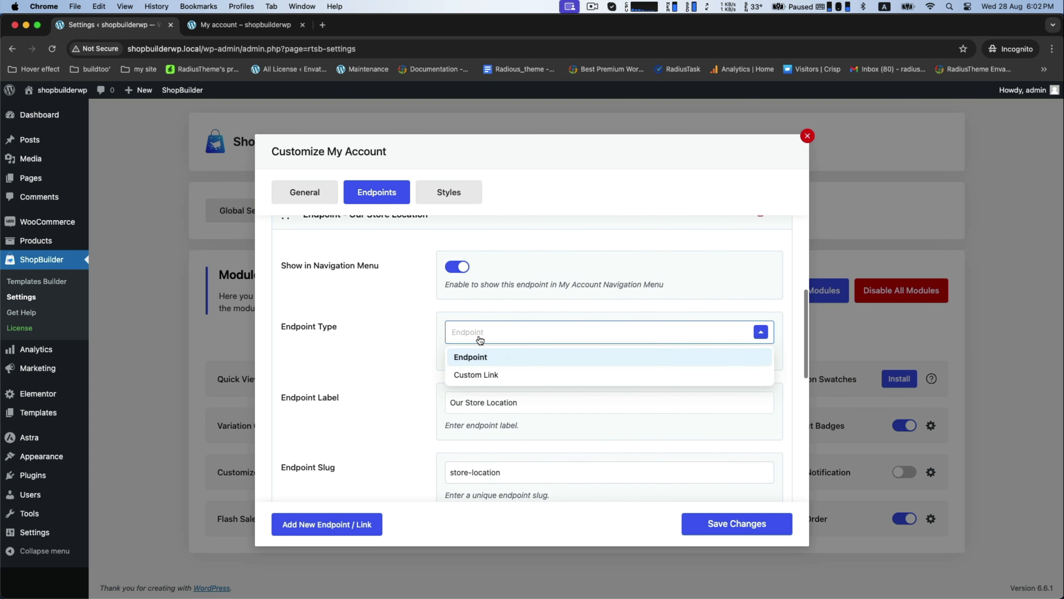
{"action": "left_click", "coordinate": [461, 375]}
{"action": "scroll", "coordinate": [473, 403], "scroll_direction": "down", "scroll_amount": 3}
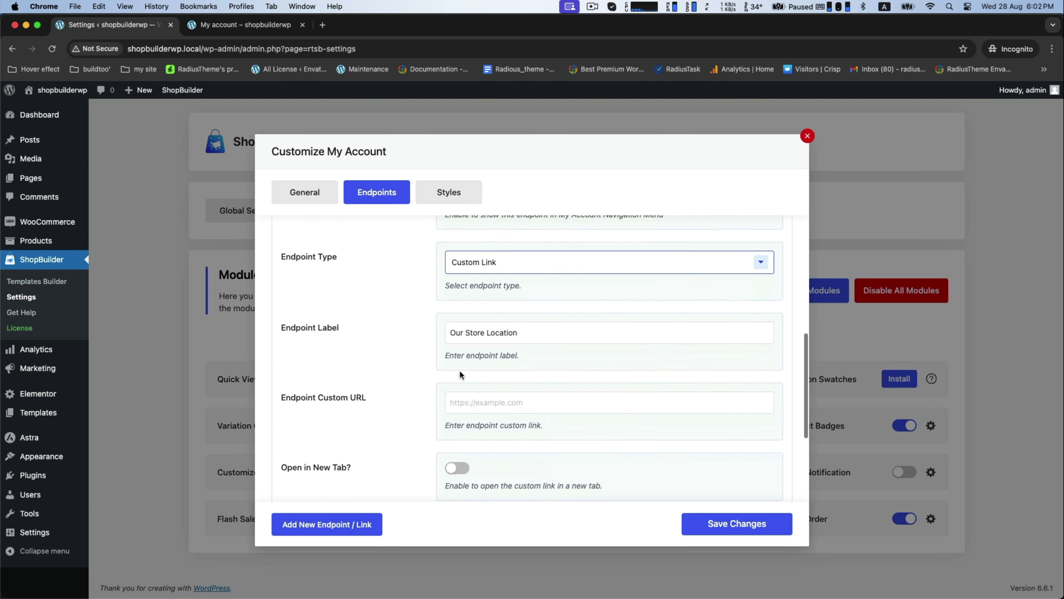
{"action": "left_click_drag", "start_coordinate": [282, 399], "coordinate": [383, 405]}
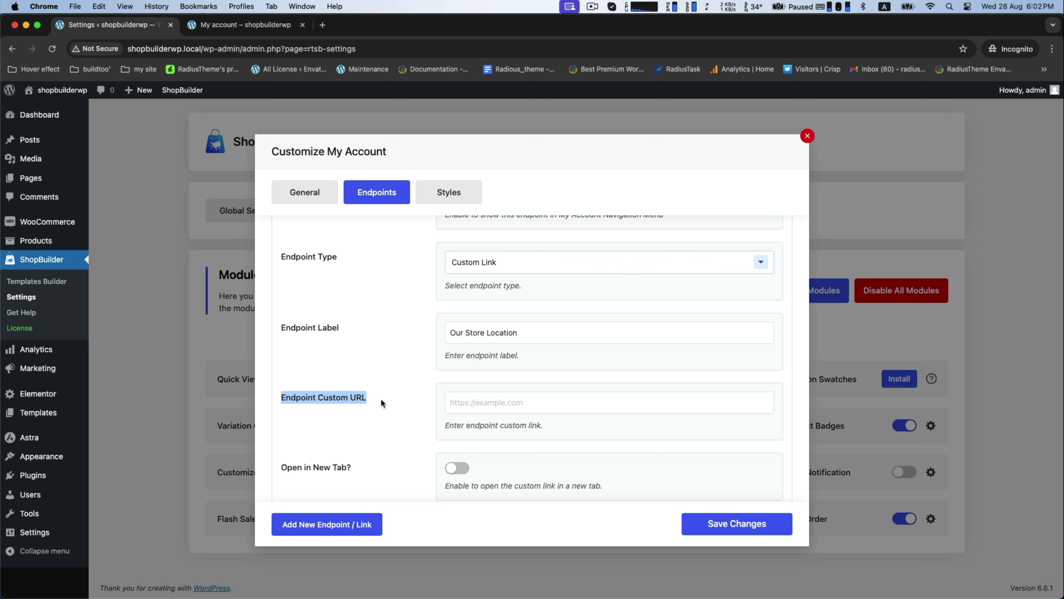
{"action": "left_click", "coordinate": [386, 405]}
{"action": "left_click", "coordinate": [488, 406]}
{"action": "type", "text": "https://g.co/kgs/5ERNAUM"}
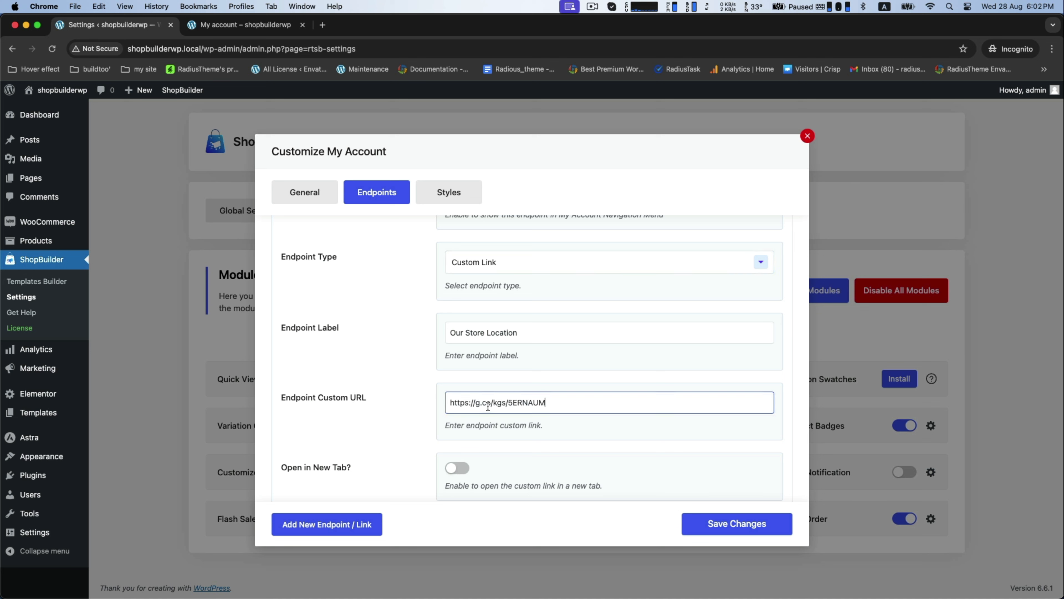
- Enable opening the Our Store Location link in a new tab and save the Customize My Account changes
{"action": "scroll", "coordinate": [524, 448], "scroll_direction": "down", "scroll_amount": 4}
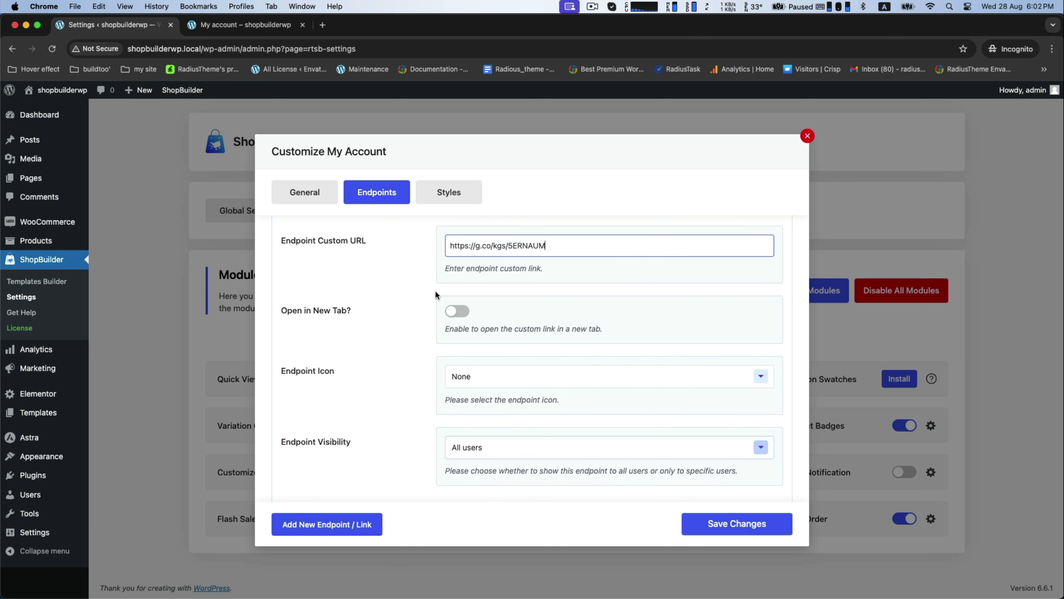
{"action": "left_click", "coordinate": [457, 310]}
{"action": "scroll", "coordinate": [556, 348], "scroll_direction": "down", "scroll_amount": 1}
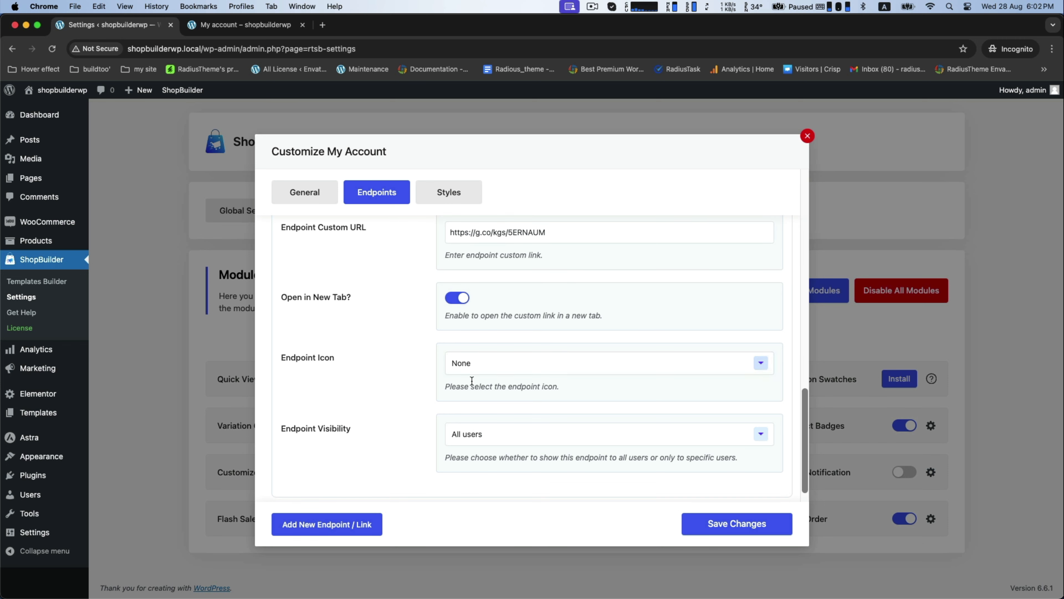
{"action": "scroll", "coordinate": [496, 441], "scroll_direction": "down", "scroll_amount": 1}
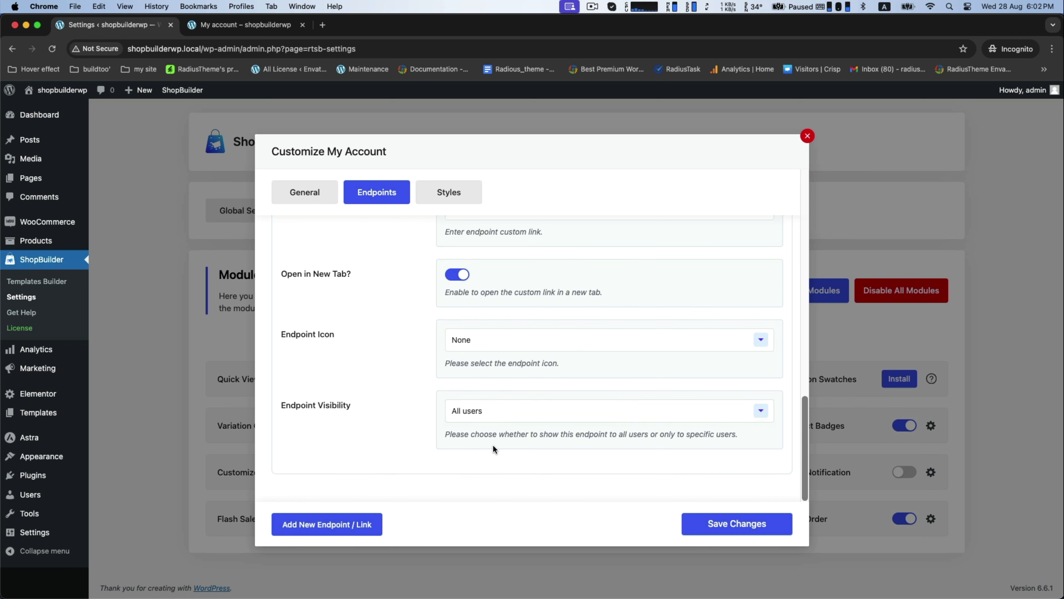
{"action": "left_click", "coordinate": [695, 527]}
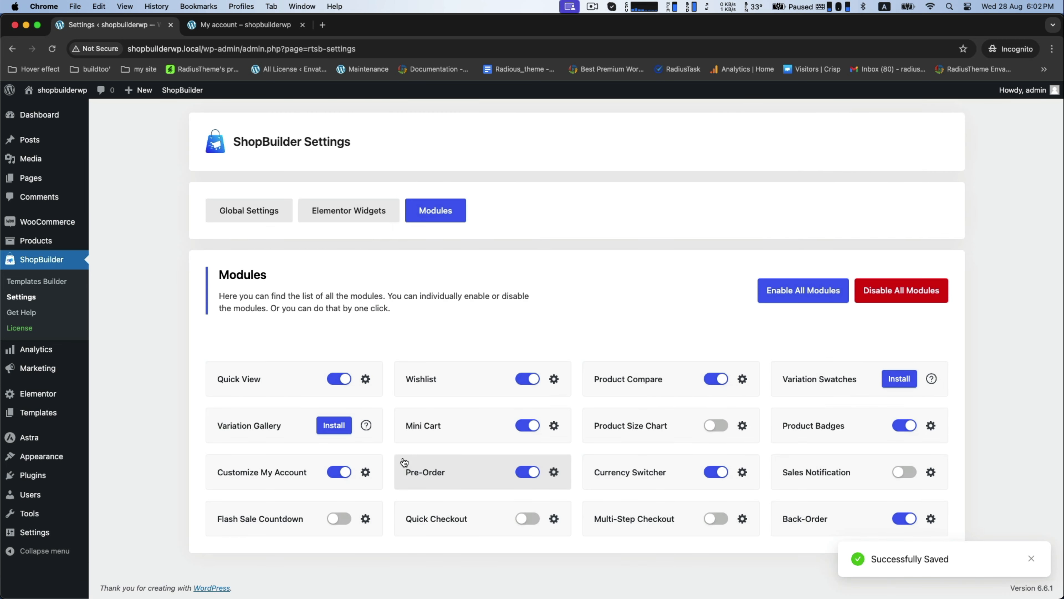
- Reload the My account page, test the Our Store Location menu entry, and close the page it opens
{"action": "left_click", "coordinate": [225, 26]}
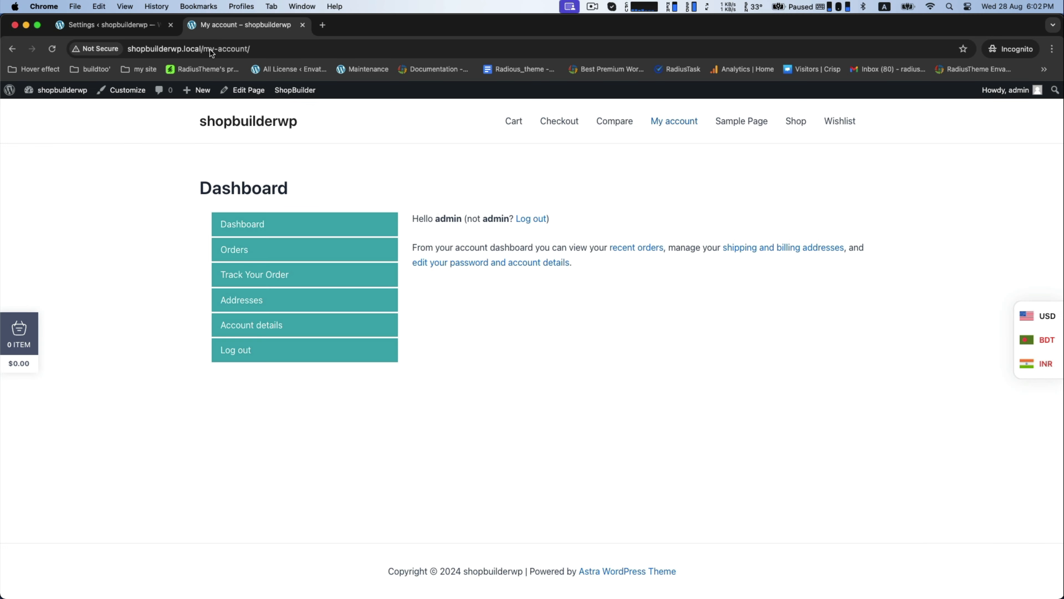
{"action": "left_click", "coordinate": [52, 48]}
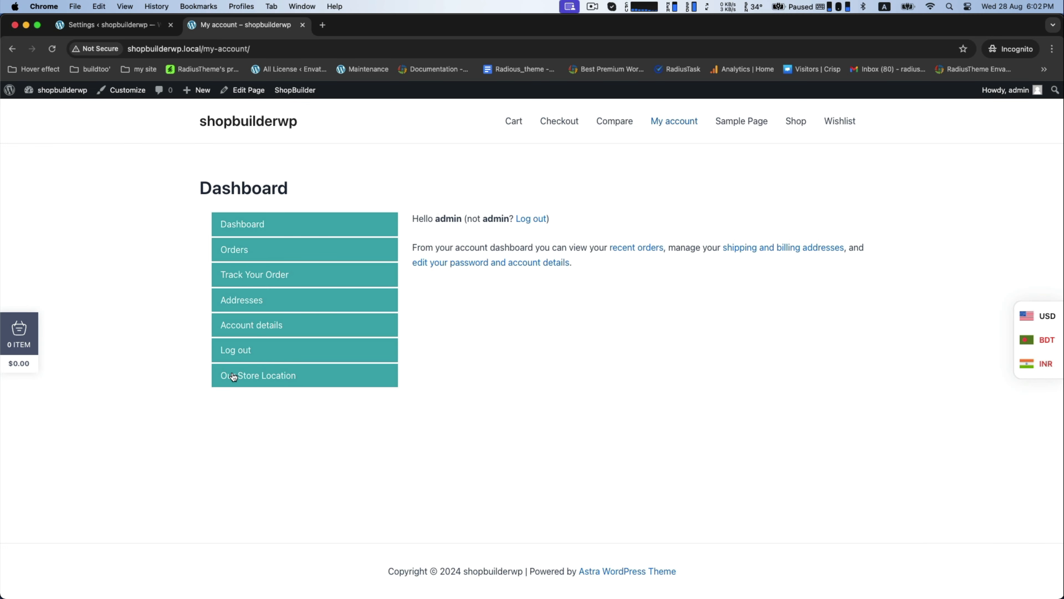
{"action": "left_click", "coordinate": [249, 379]}
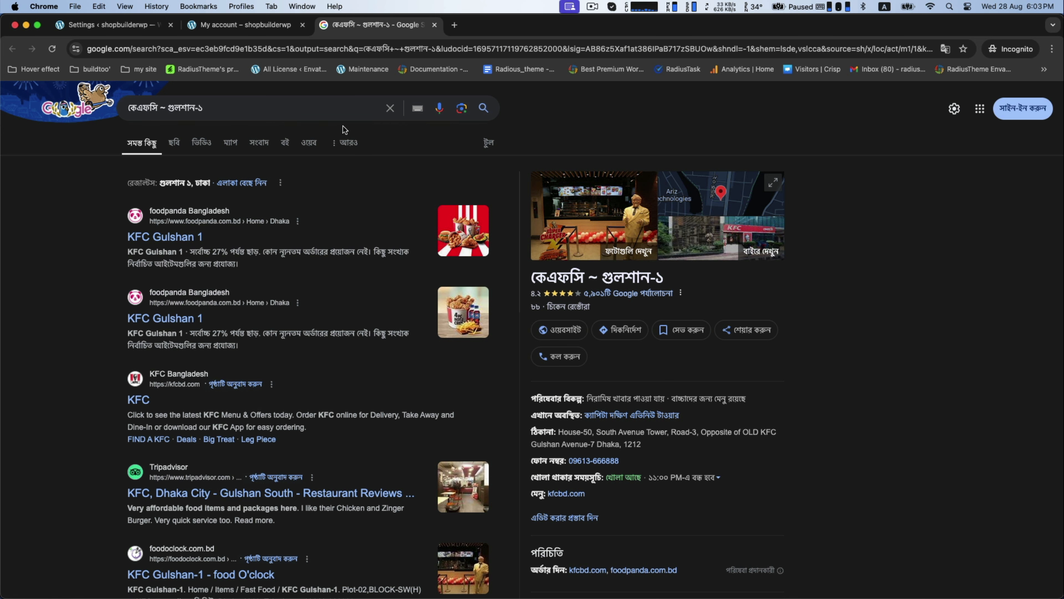
{"action": "left_click", "coordinate": [436, 26]}
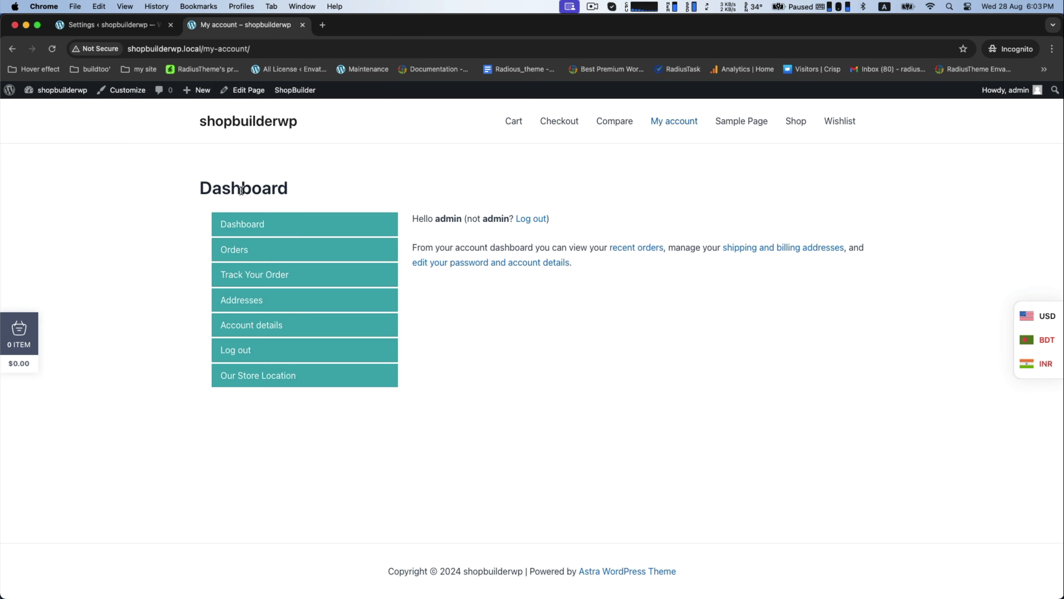